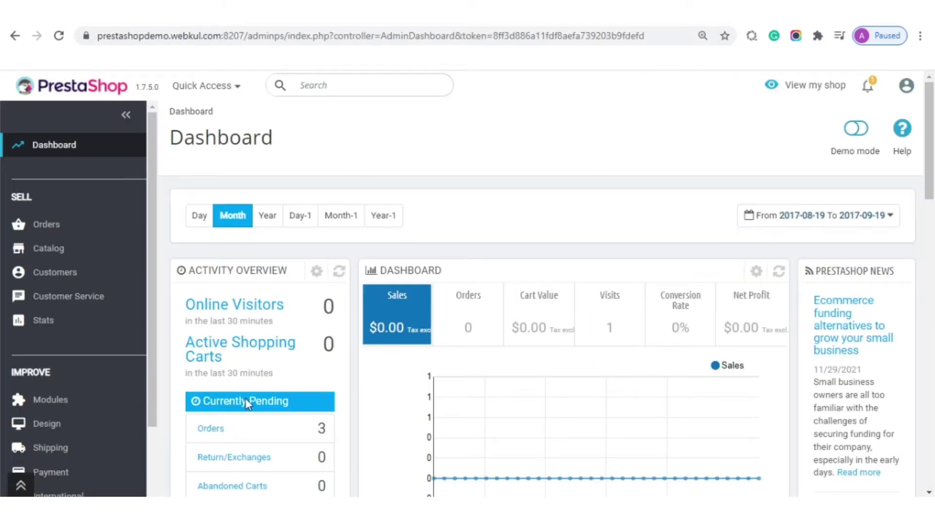
Step: Find the Google Fonts Module in the module manager by searching for "fonts", and open its configuration
mouse_move(73, 400)
left_click(87, 421)
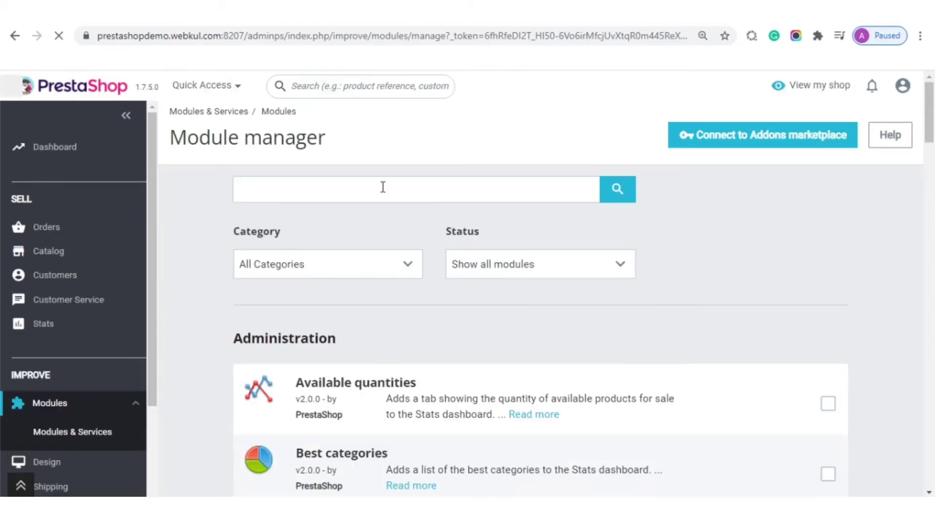
left_click(383, 187)
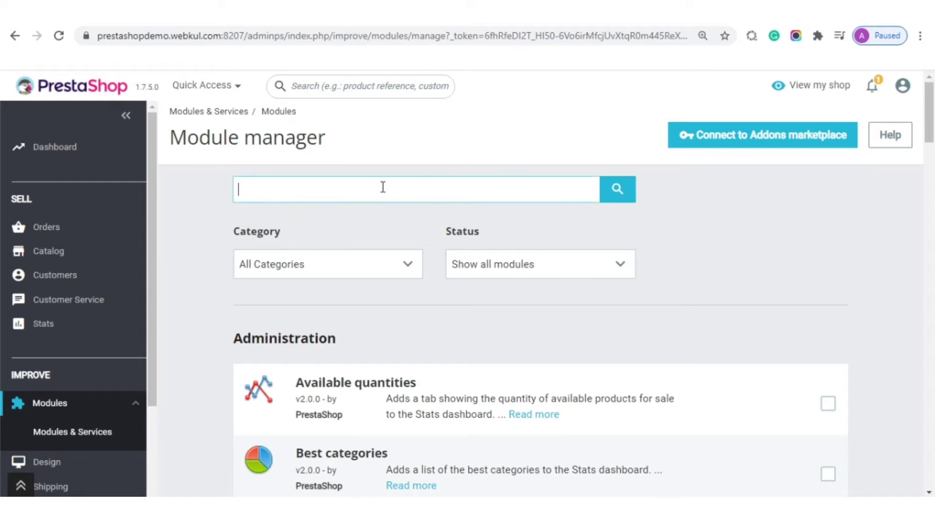
type("fonts")
key("Return")
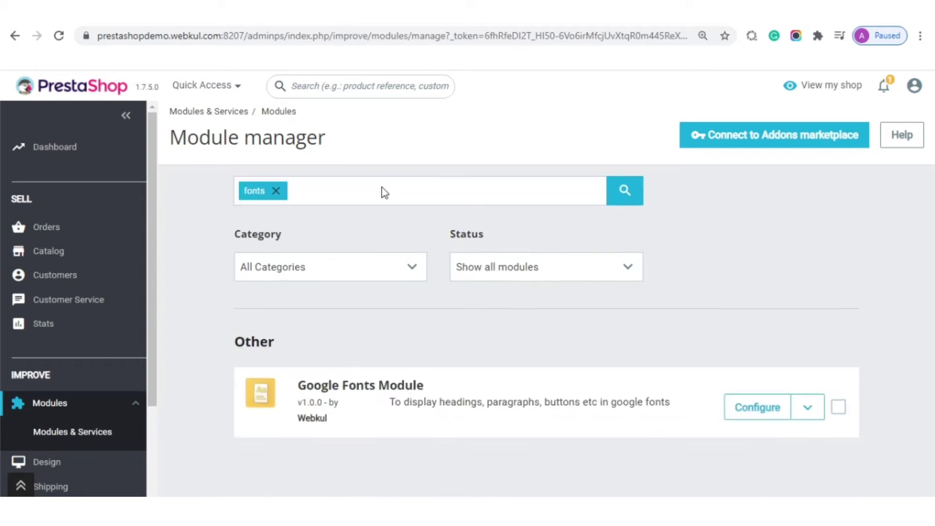
left_click(758, 409)
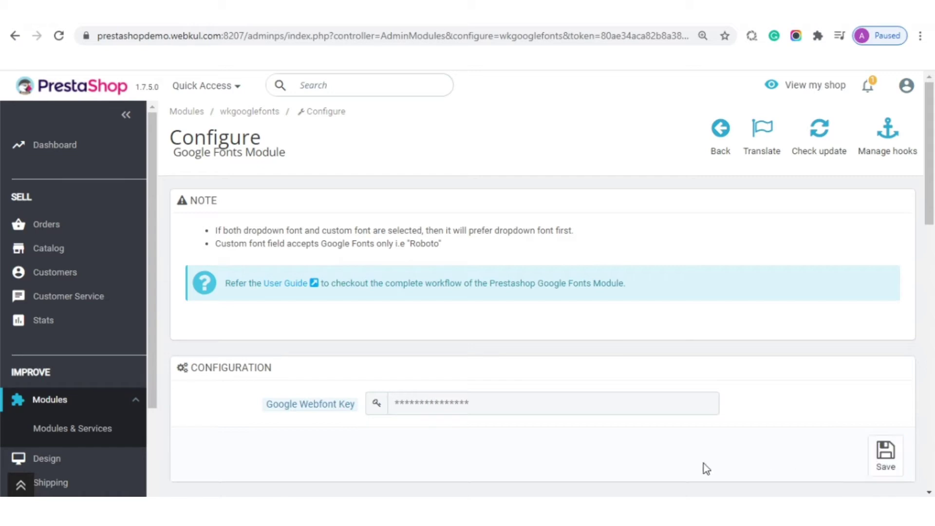
Step: Review the Google Fonts Module configuration: the webfont key, the front office tag fonts and the back office font settings
scroll(632, 451, "down", 7)
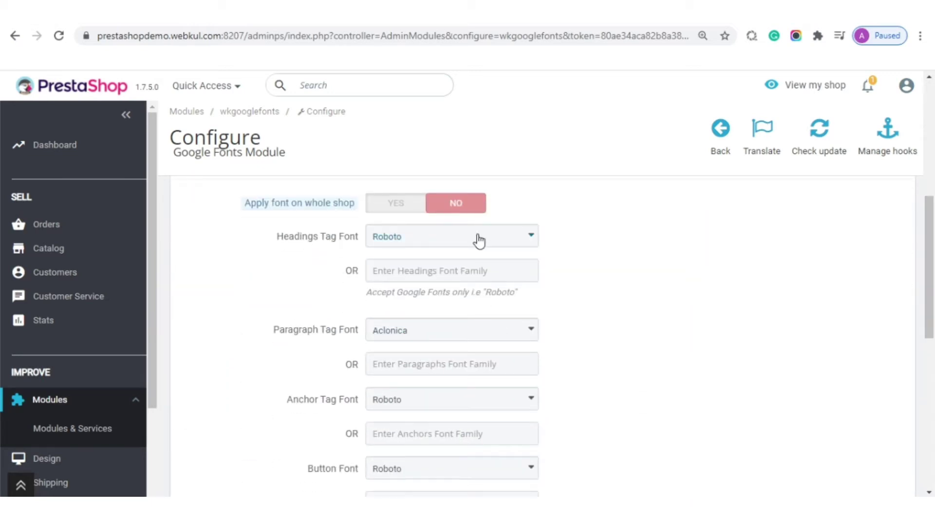
left_click(479, 241)
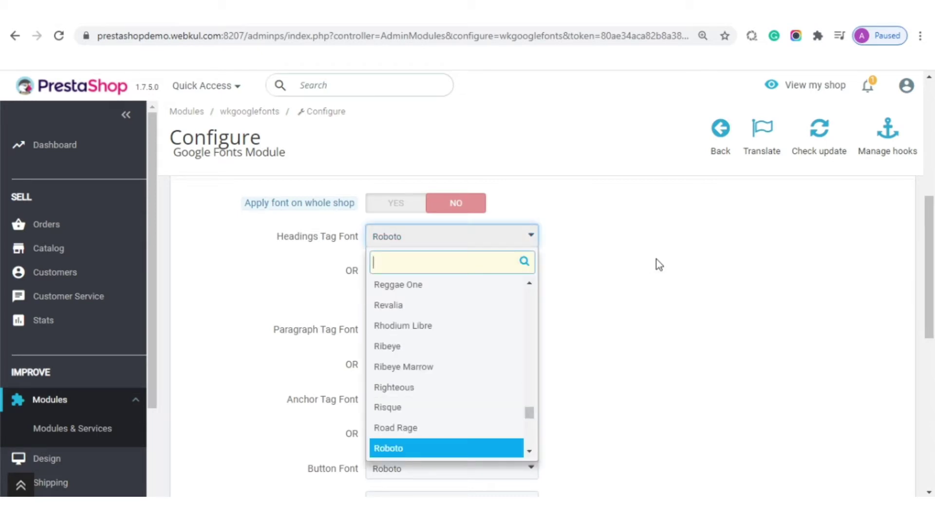
scroll(657, 259, "down", 8)
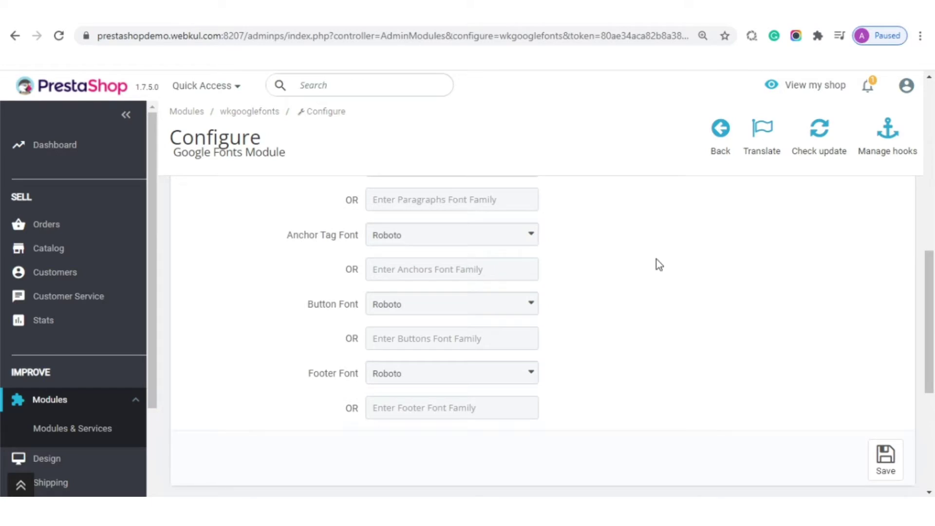
scroll(486, 296, "down", 1)
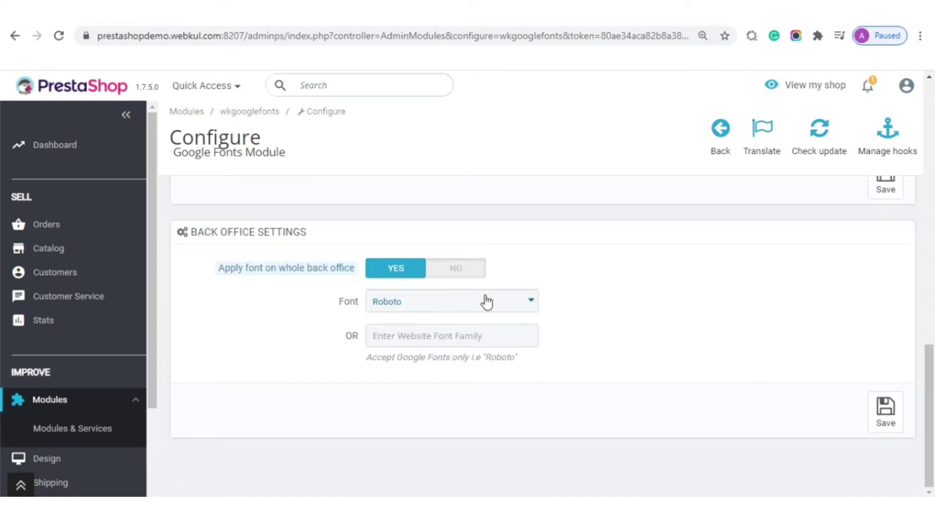
scroll(626, 336, "up", 10)
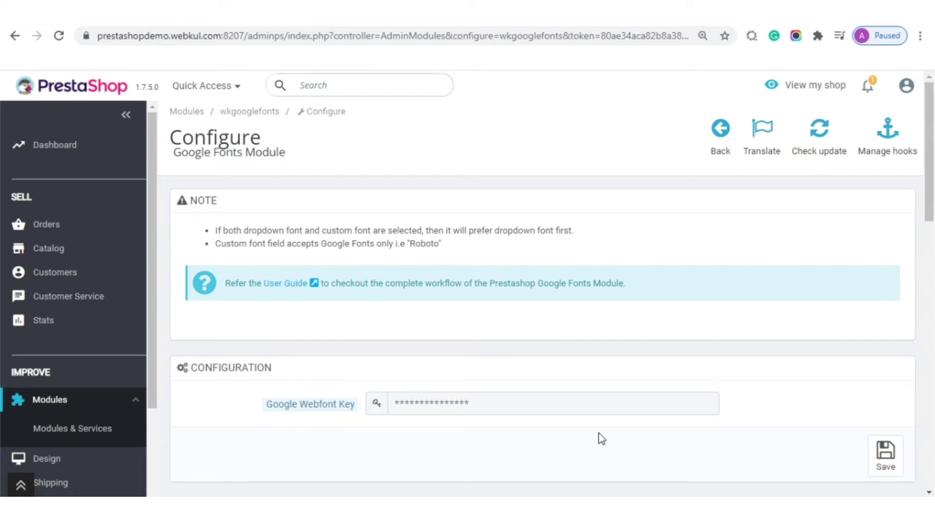
scroll(600, 435, "down", 4)
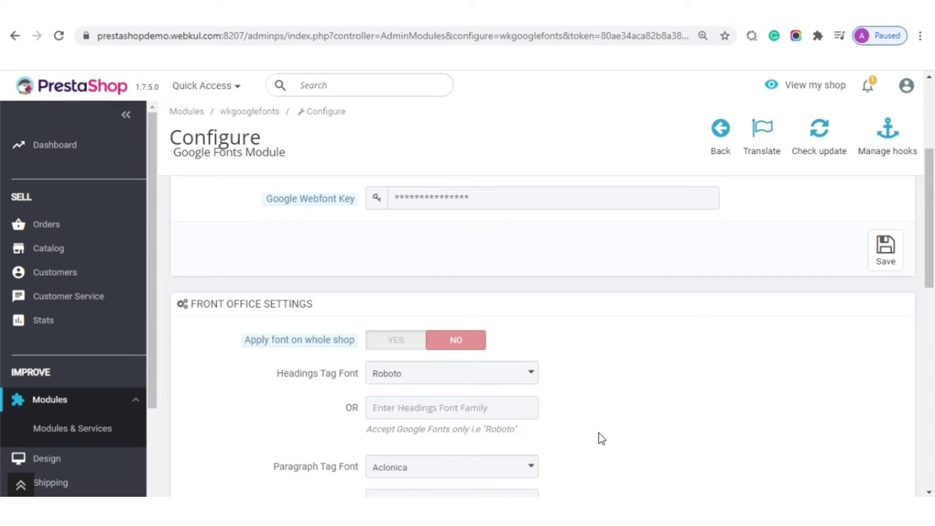
scroll(598, 433, "down", 1)
scroll(599, 434, "down", 2)
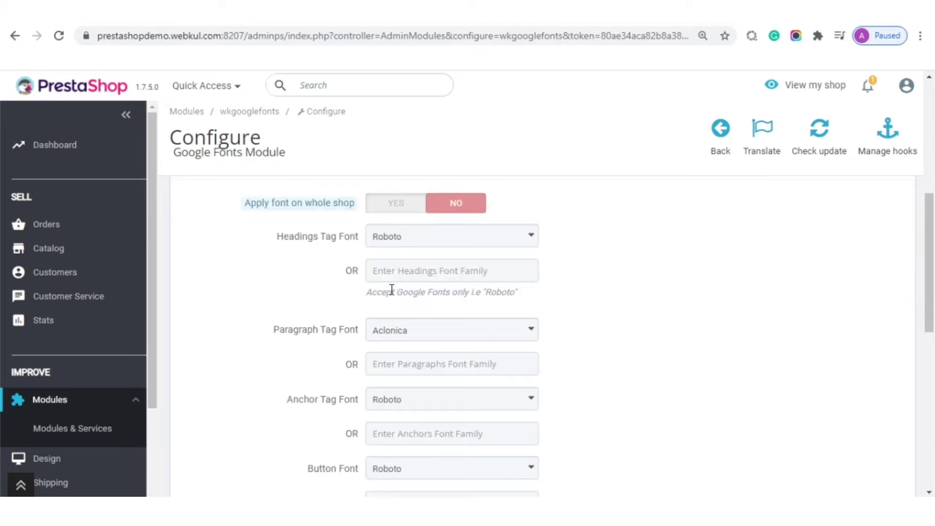
left_click(436, 277)
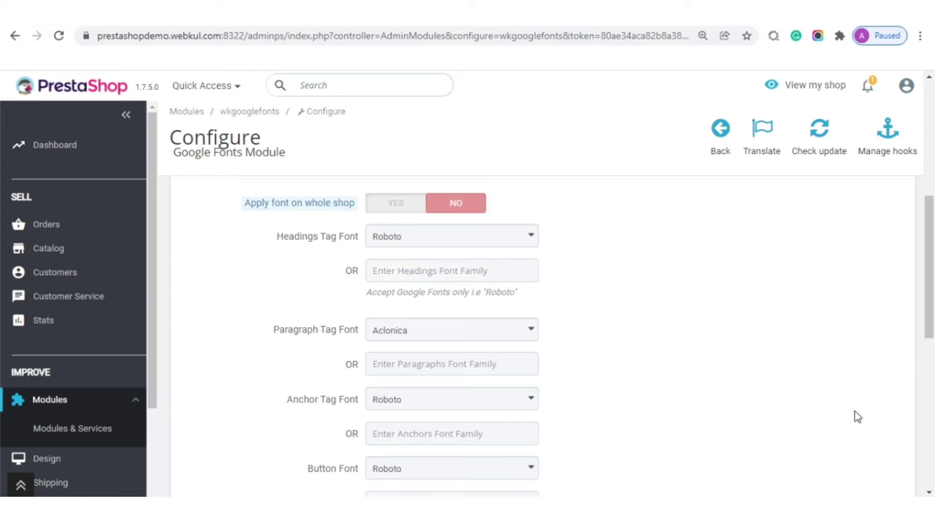
scroll(714, 412, "up", 5)
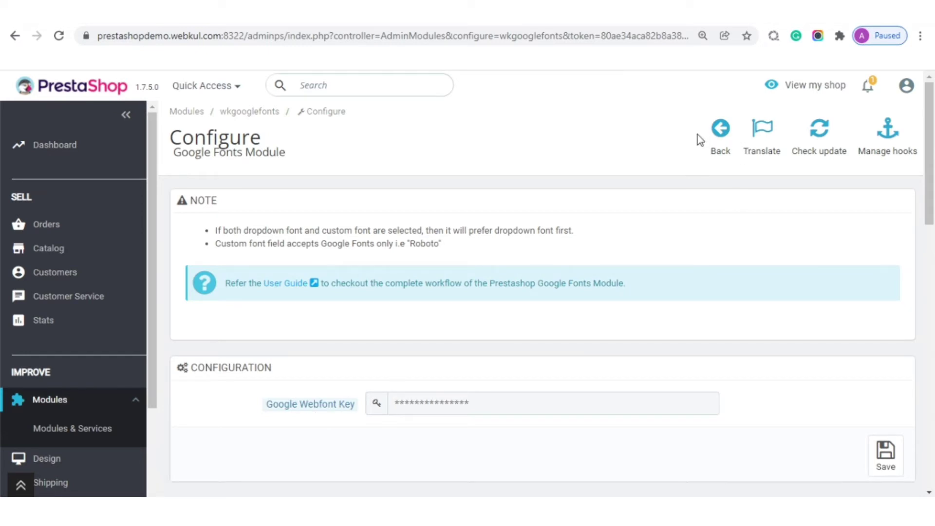
Step: Open developers.google.com/fonts/docs/developer_api in a new browser page and start requesting a key from the section on identifying your application
key("ctrl+t")
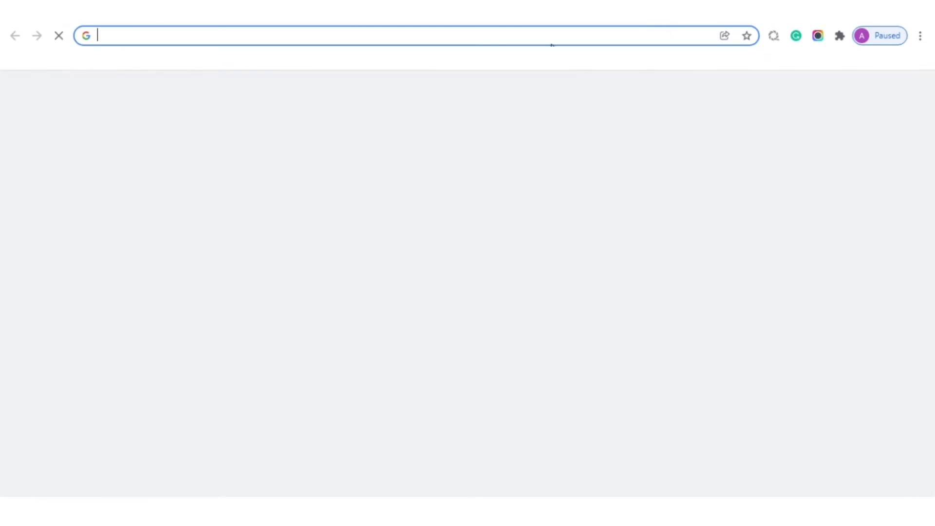
type("https://developers.google.com/fonts/docs/developer_api")
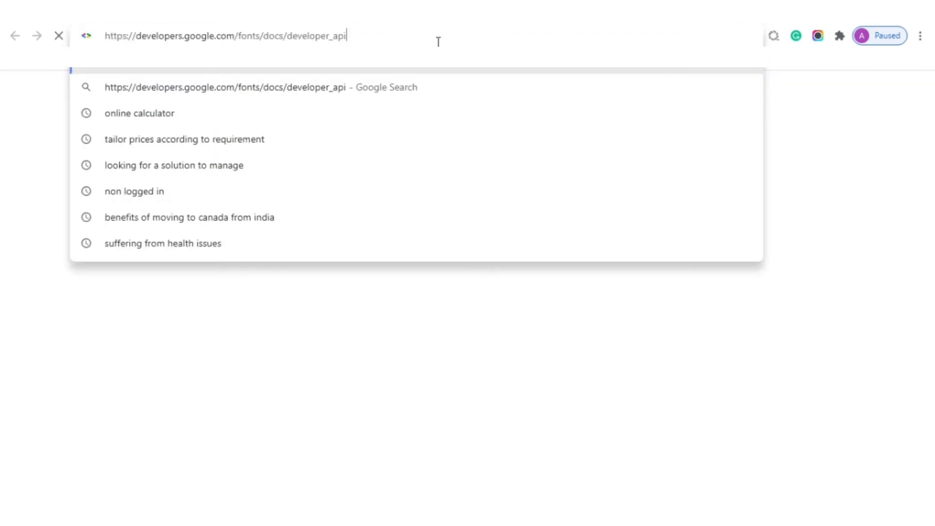
key("Return")
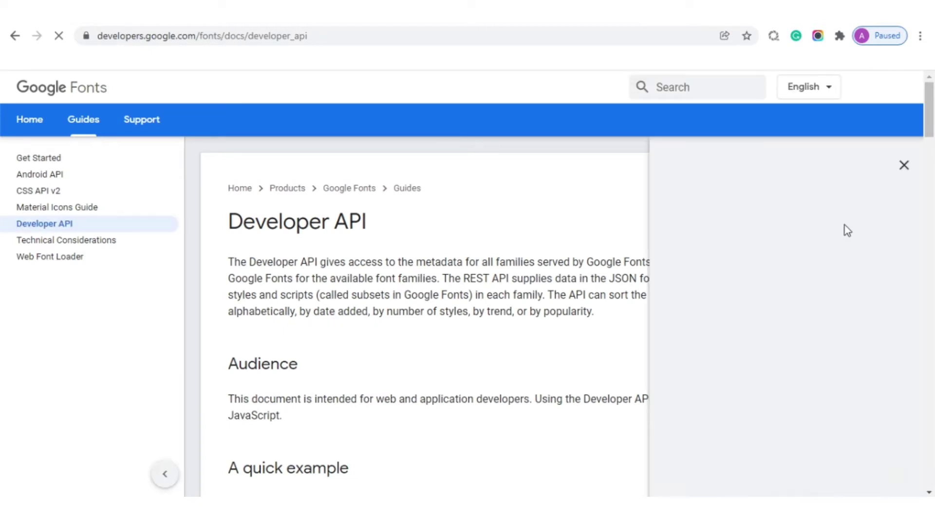
left_click(904, 168)
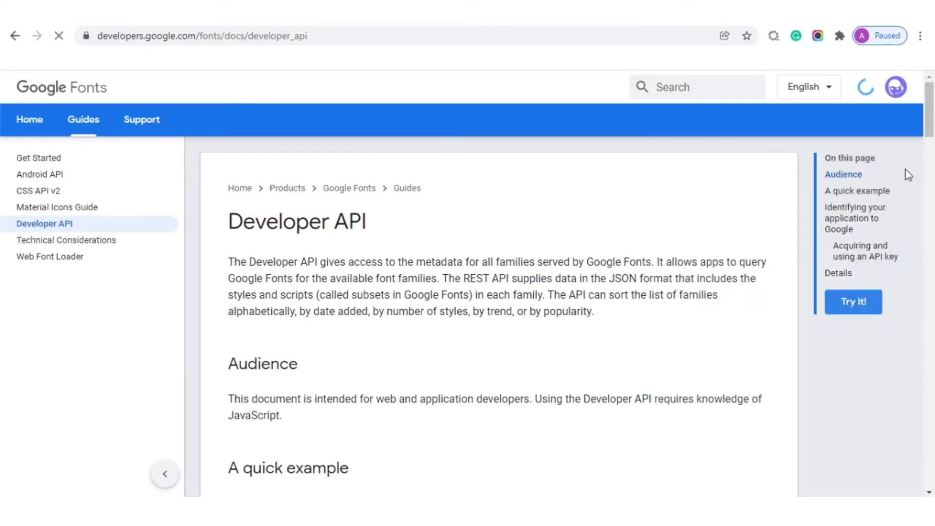
left_click(844, 227)
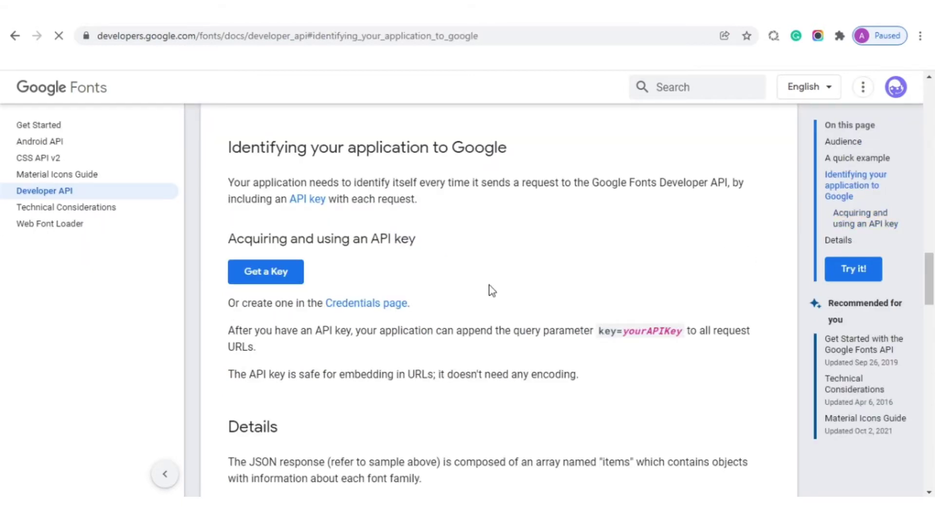
left_click(297, 276)
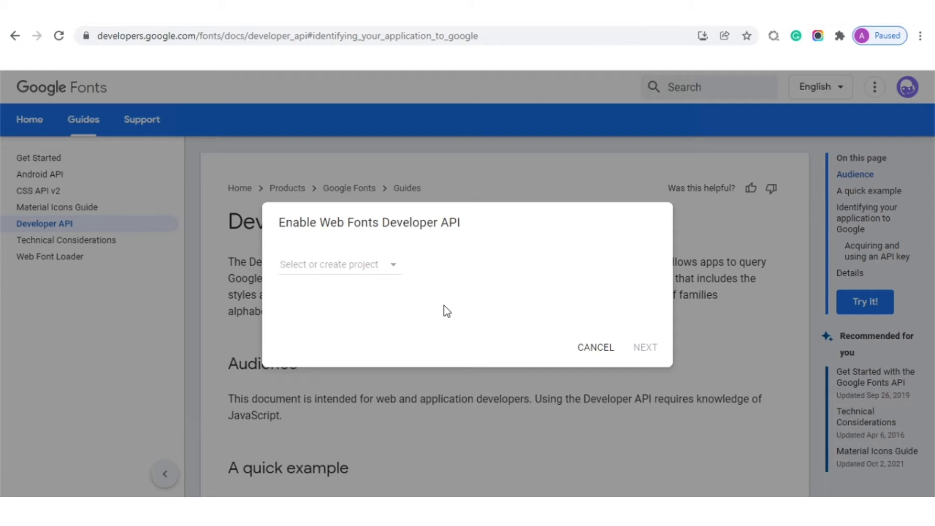
Step: Create a new project named Demo for enabling the Web Fonts Developer API
left_click(358, 267)
left_click(358, 265)
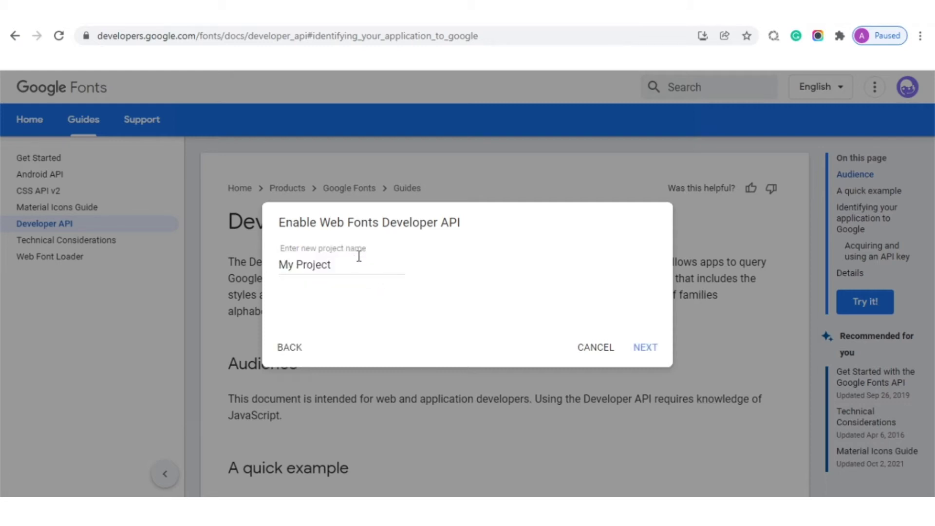
left_click(356, 263)
key("BackSpace")
key("BackSpace")
key("BackSpace")
key("BackSpace")
key("BackSpace")
key("BackSpace")
key("BackSpace")
key("BackSpace")
key("BackSpace")
key("BackSpace")
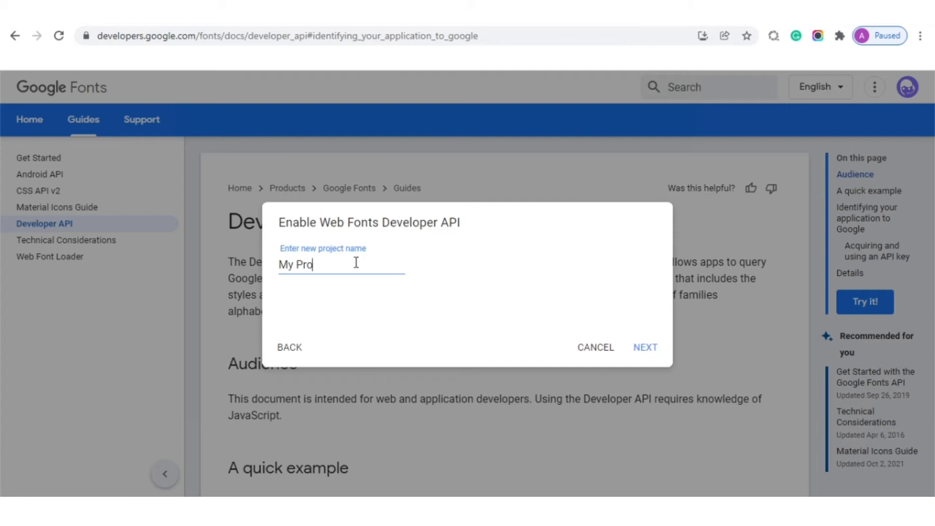
type("Demo")
left_click(526, 266)
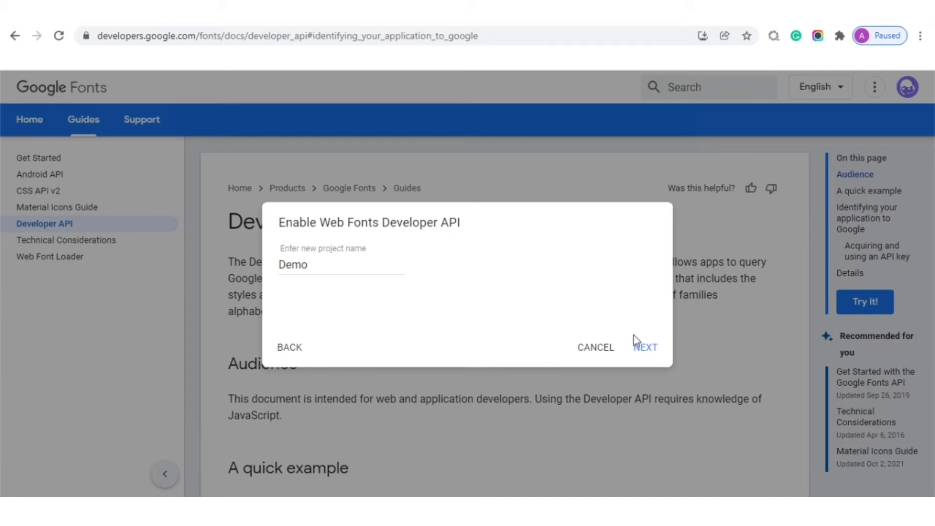
left_click(644, 348)
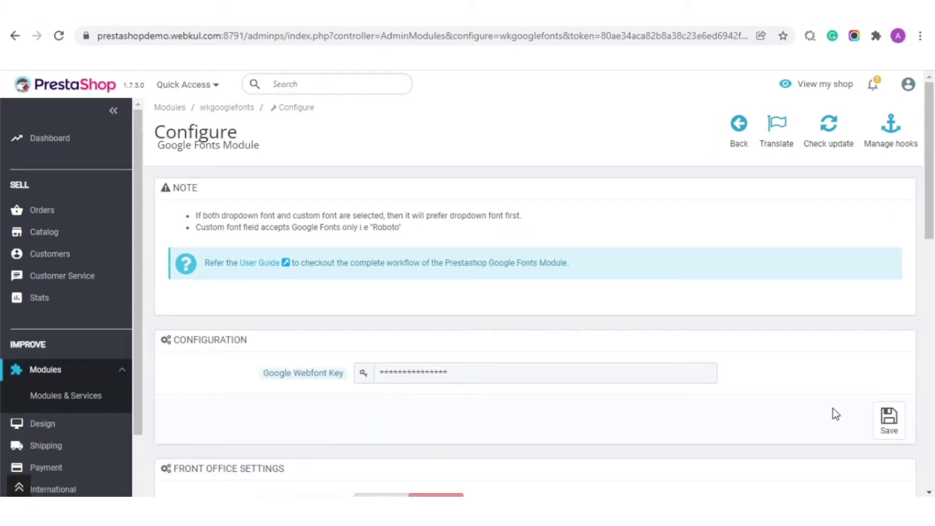
Step: In the module's front office settings, apply one font to the whole shop and choose ABeeZee
scroll(560, 428, "down", 4)
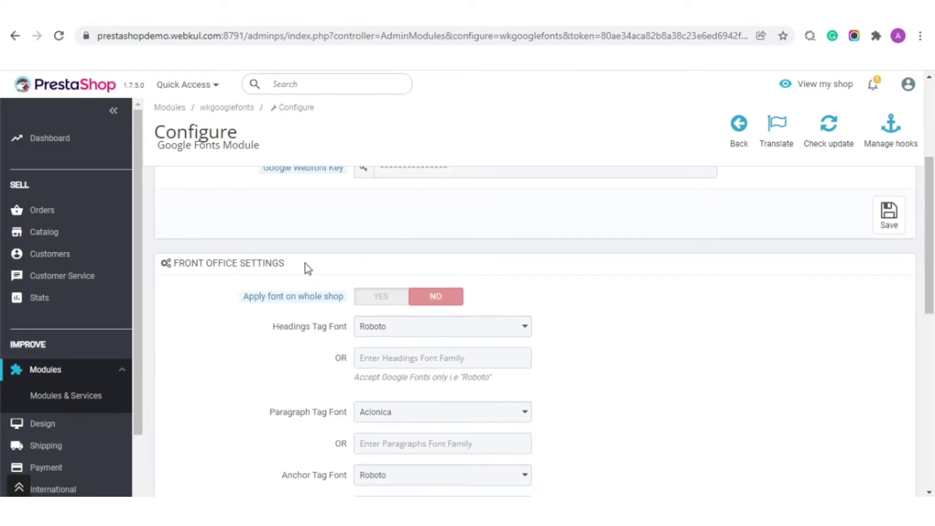
left_click_drag(305, 263, 196, 276)
left_click(198, 315)
scroll(258, 333, "down", 1)
left_click(391, 237)
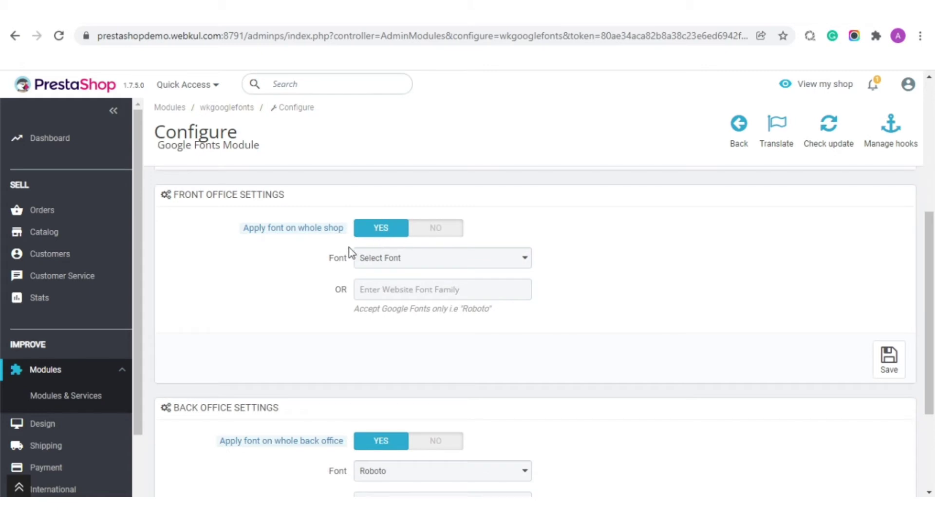
left_click(375, 263)
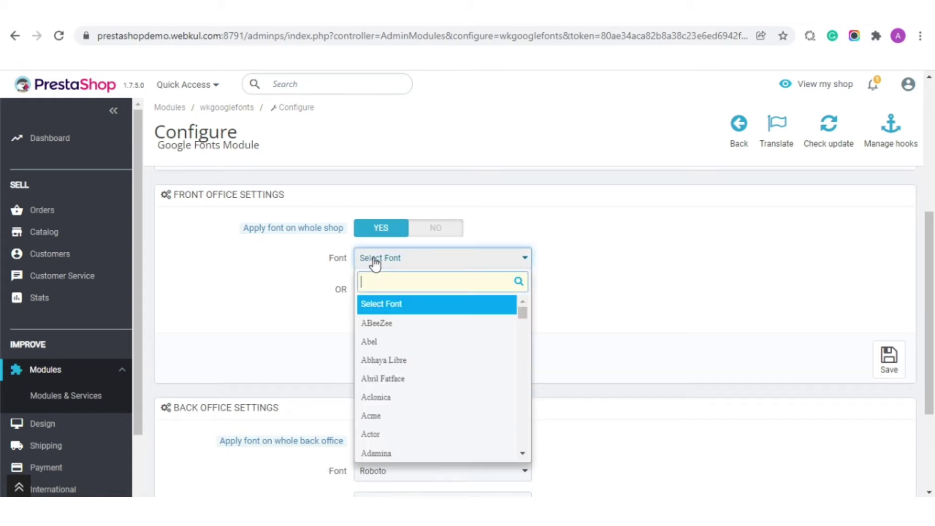
left_click(389, 333)
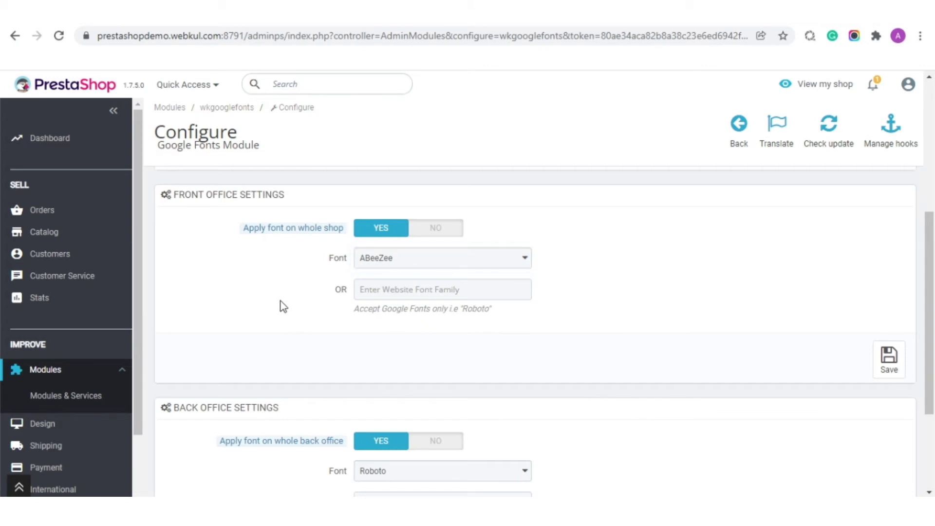
Step: Switch off applying one font to the whole shop and review the separate heading, paragraph, anchor, button and footer fonts
left_click(429, 228)
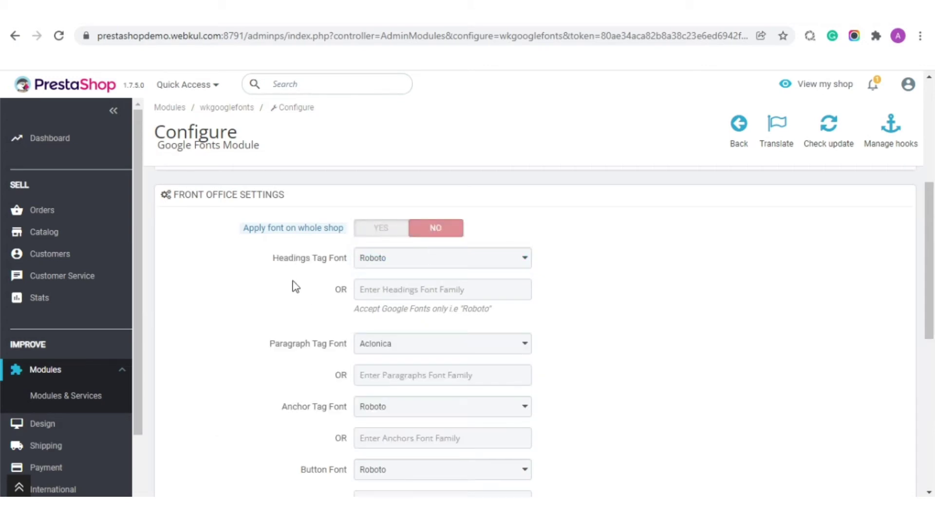
scroll(298, 306, "down", 1)
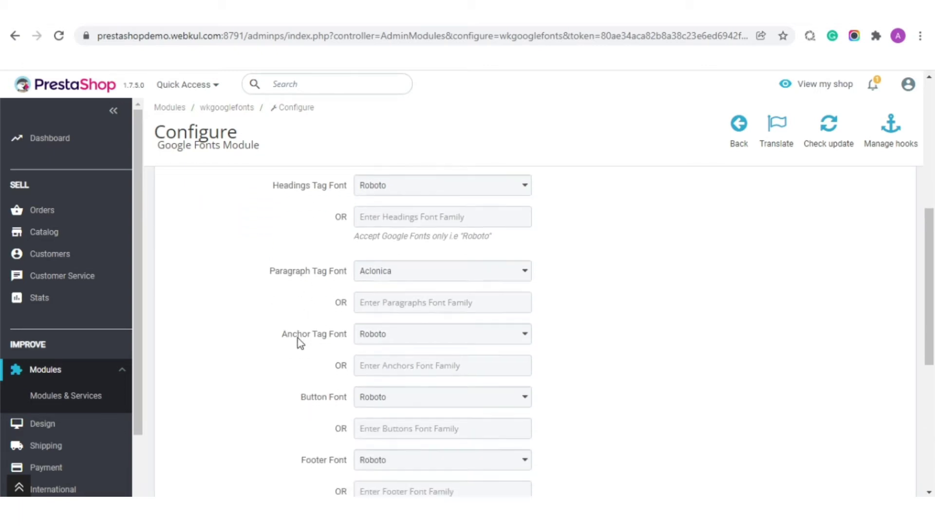
scroll(298, 338, "down", 1)
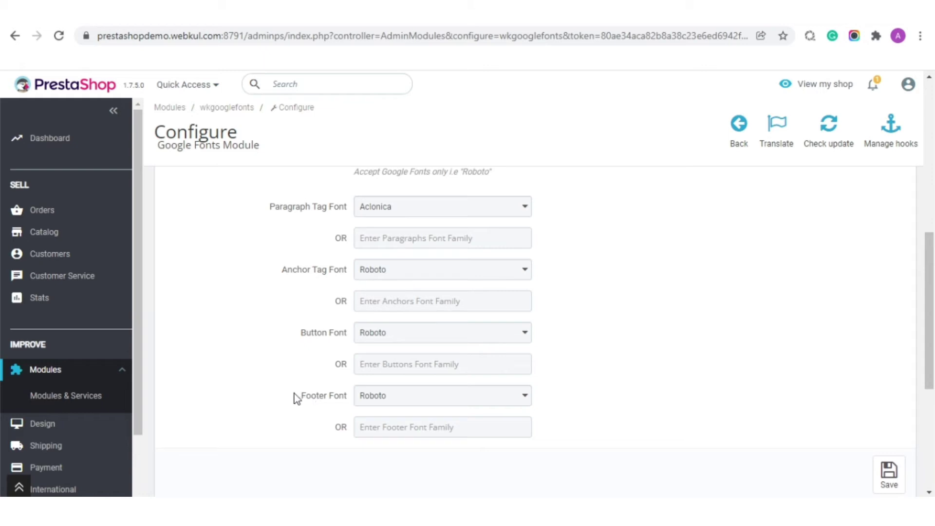
scroll(288, 397, "up", 2)
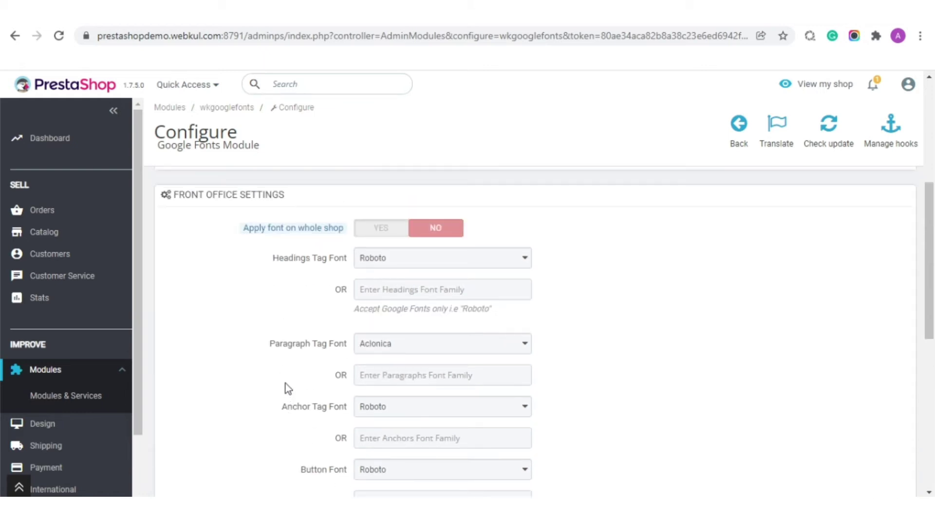
Step: Re-enable one font for the whole shop and view the custom font family field and the available fonts
left_click(381, 228)
left_click(397, 288)
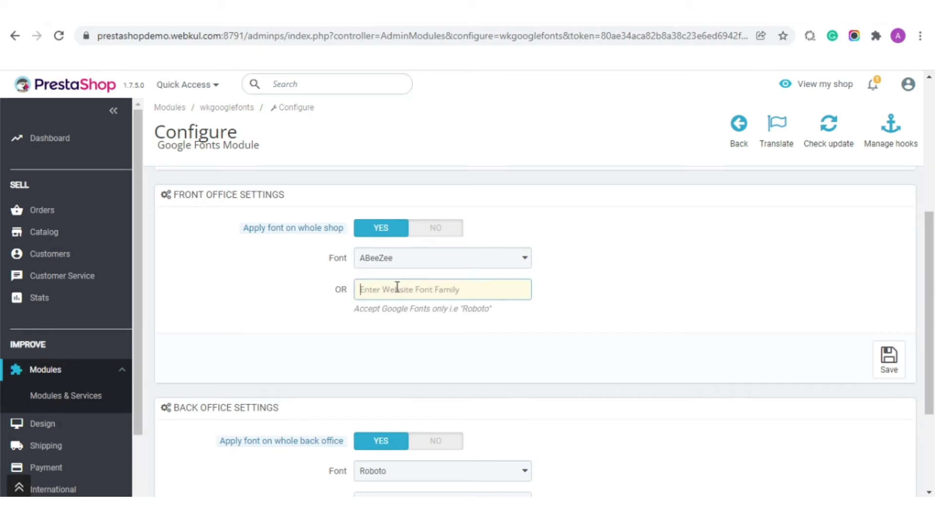
left_click(424, 268)
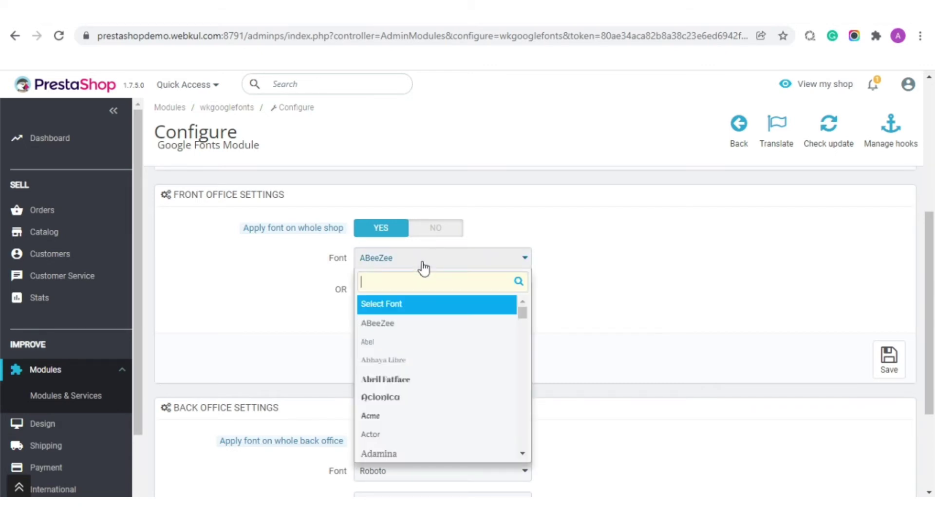
left_click(503, 292)
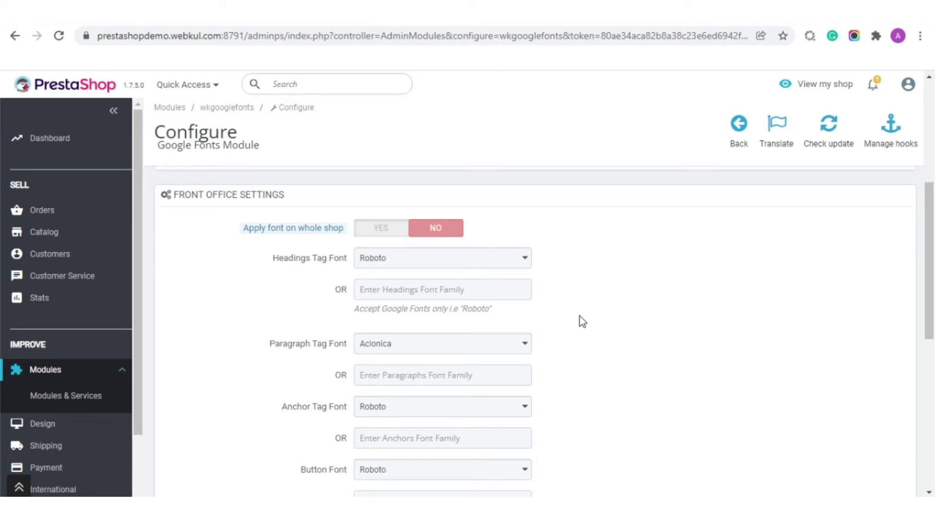
scroll(580, 317, "down", 2)
left_click_drag(342, 277, 250, 284)
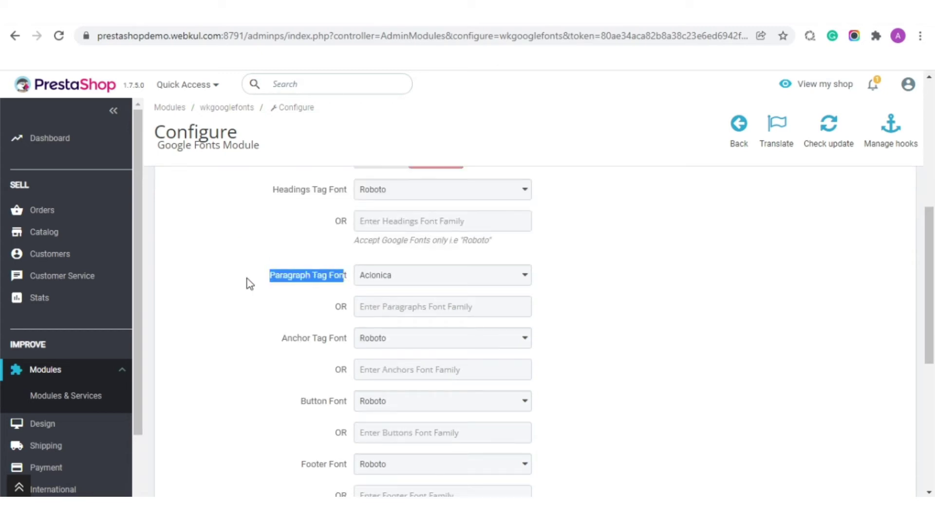
left_click(274, 307)
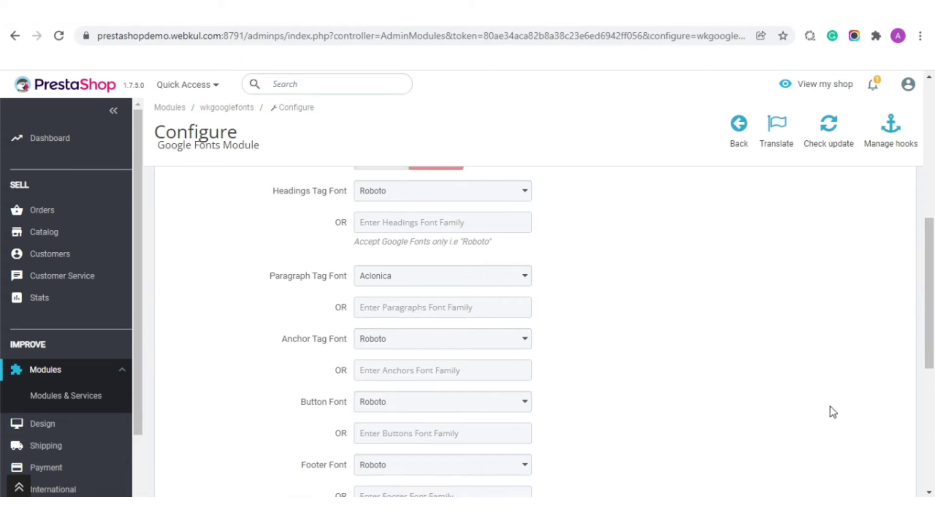
Step: Apply the Aclonica font to the whole shop, save the front office settings and check the blouse product page
scroll(689, 407, "up", 3)
left_click(381, 298)
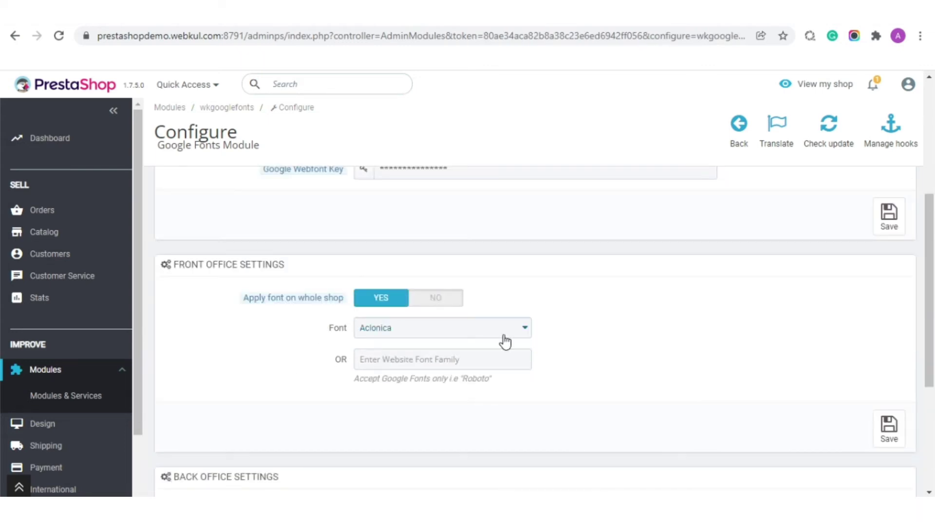
left_click(888, 428)
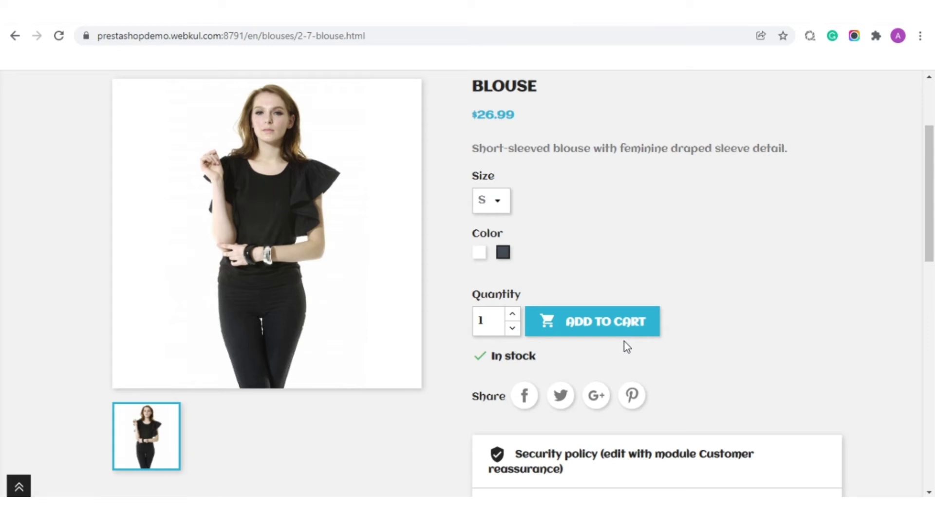
scroll(721, 343, "up", 2)
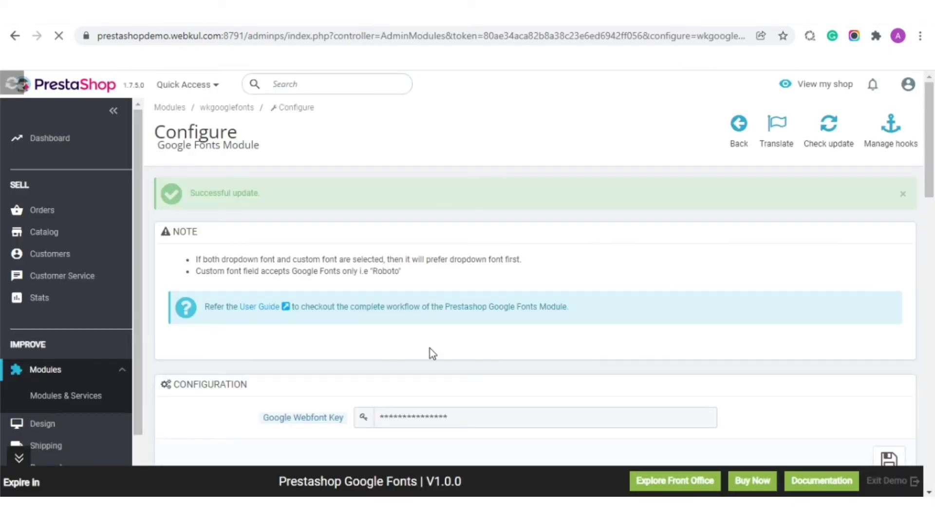
Step: Turn off applying one font to the whole shop and set the paragraph tag font to Mohave
scroll(431, 348, "down", 5)
left_click(440, 275)
scroll(536, 352, "down", 2)
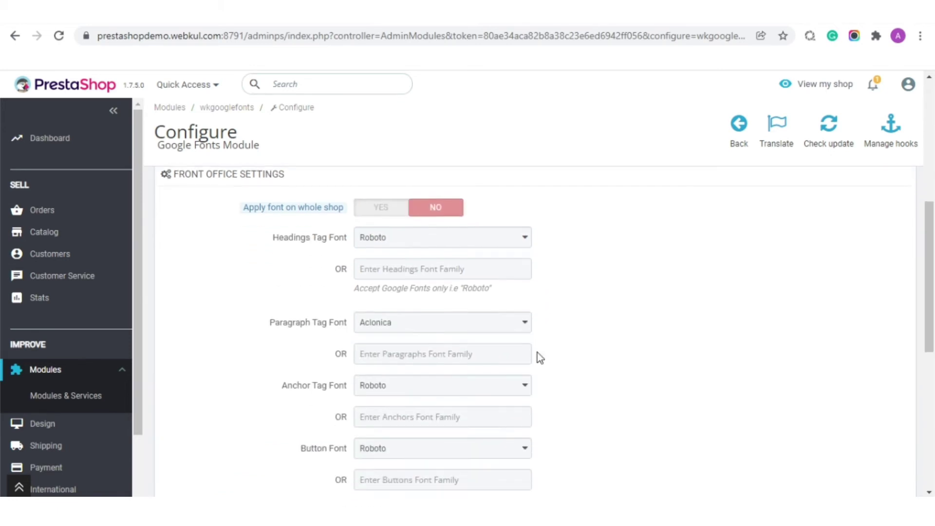
left_click(441, 325)
type("mohave")
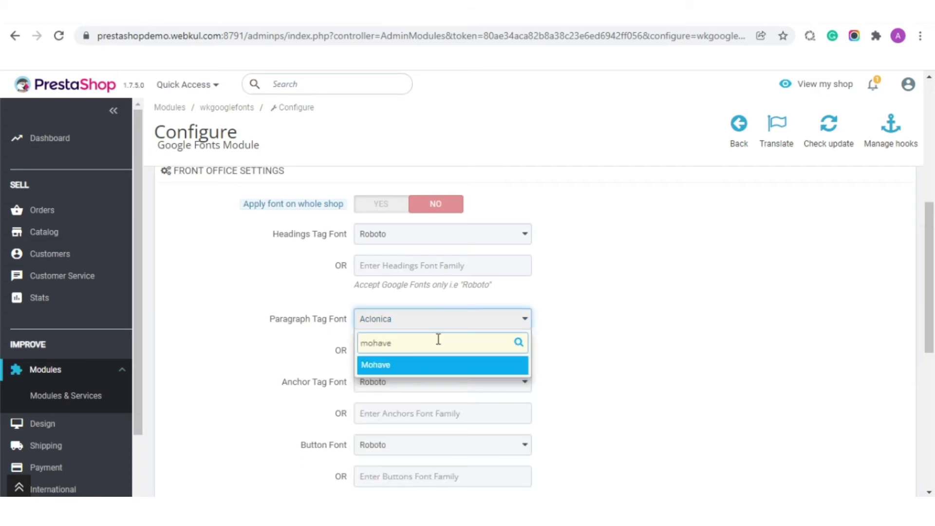
left_click(436, 366)
left_click(653, 363)
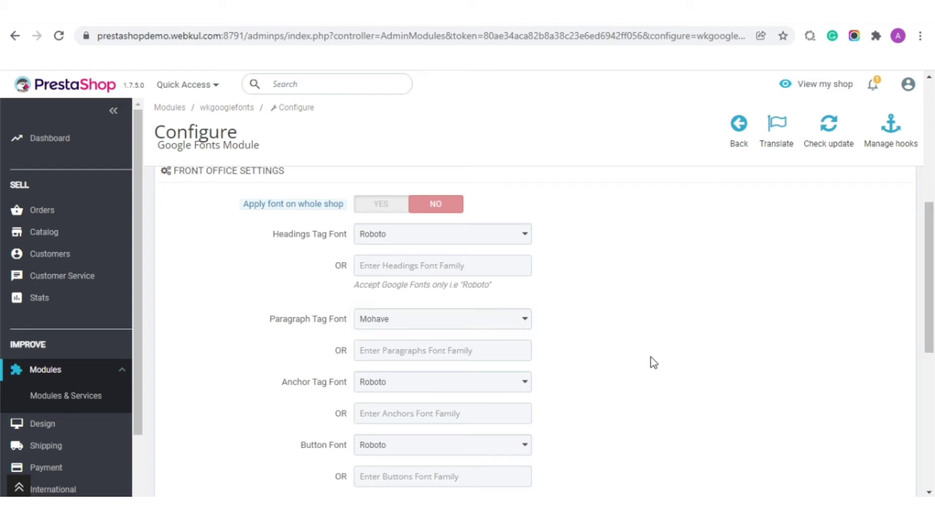
Step: Set the anchor tag font to Mochiy Pop One and save the front office settings
scroll(654, 363, "down", 1)
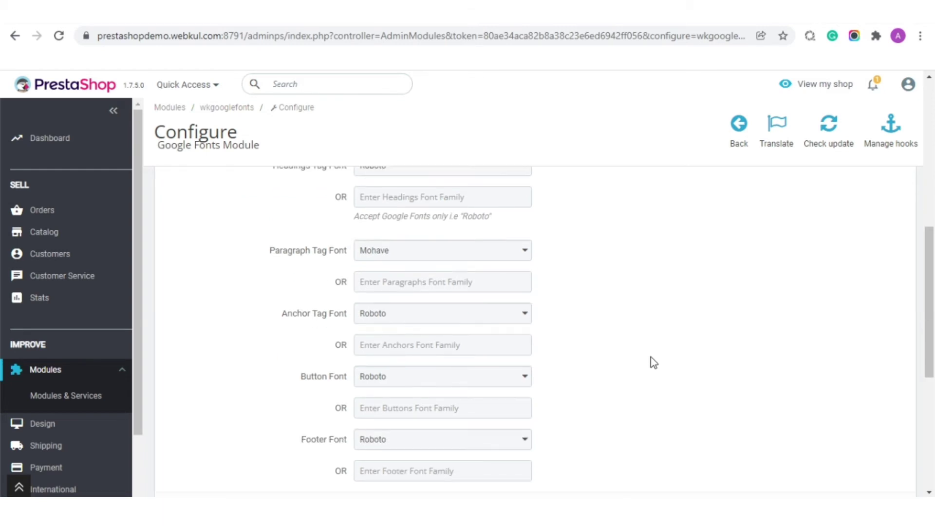
left_click(421, 319)
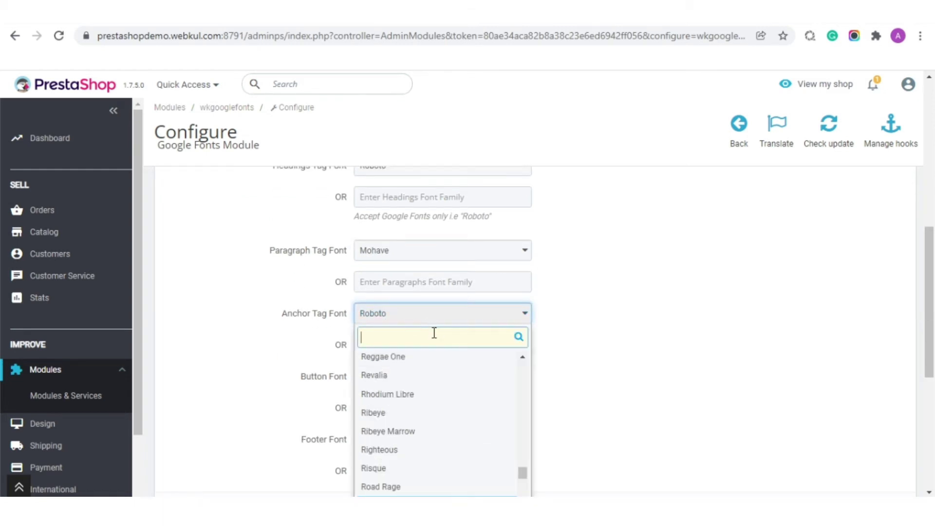
type("mochi")
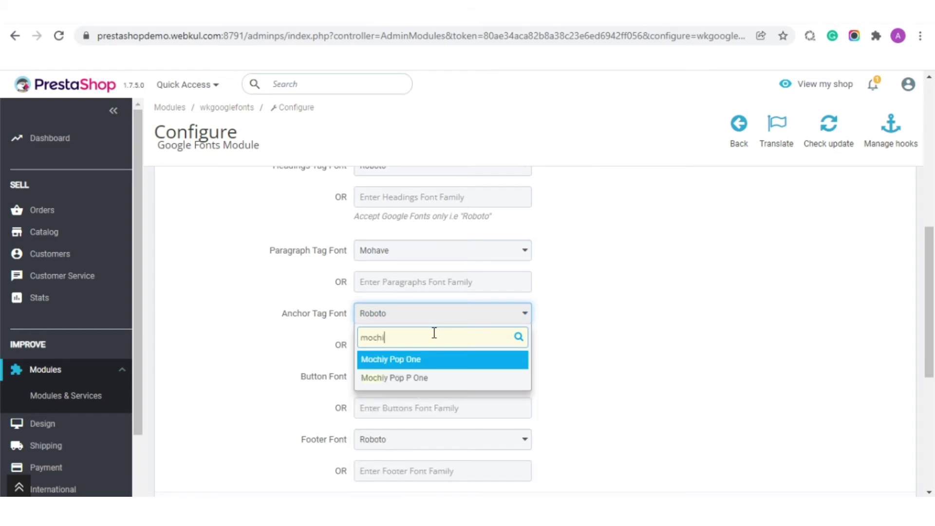
left_click(438, 360)
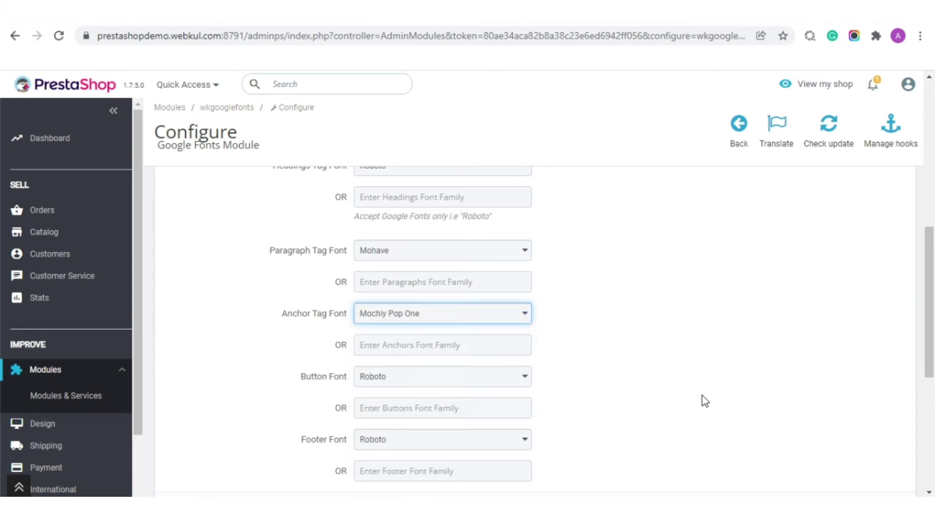
scroll(700, 398, "down", 1)
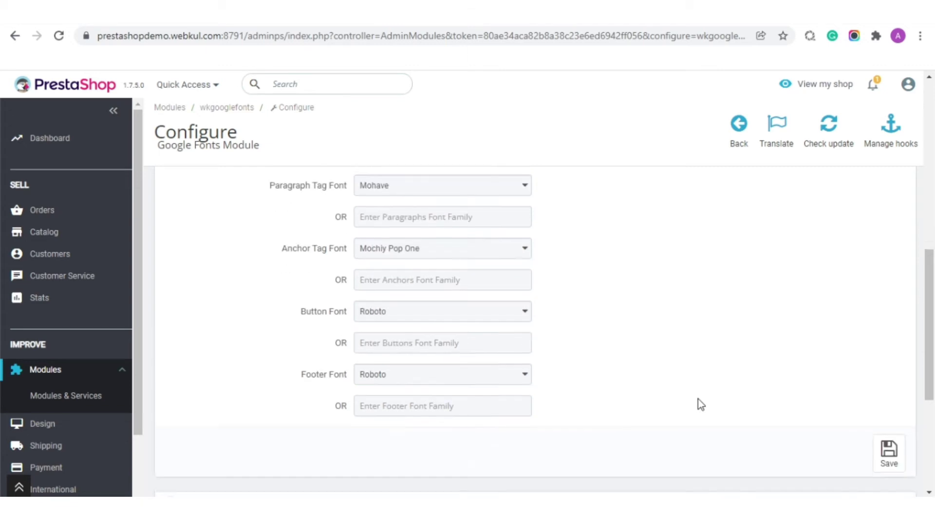
left_click(889, 451)
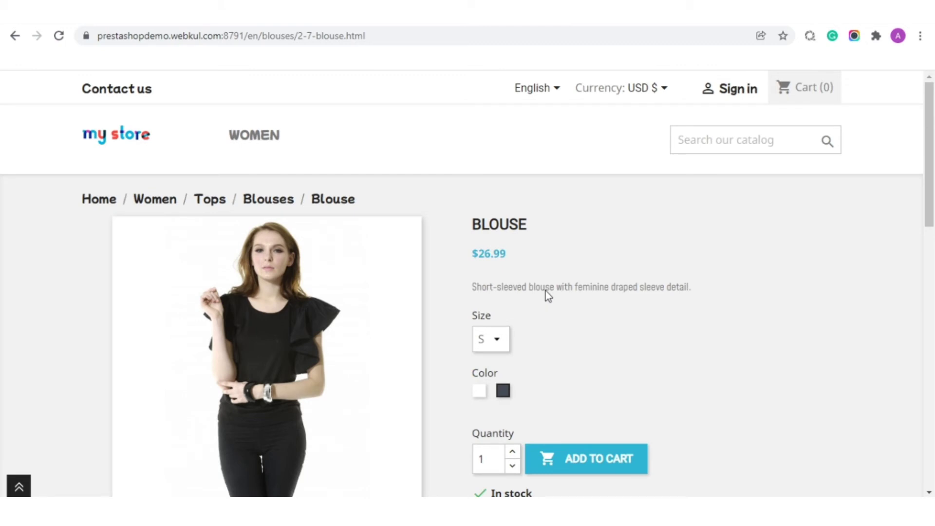
Step: Examine the fonts of the title, short description, links and description tabs on the blouse product page
double_click(499, 224)
left_click(555, 239)
scroll(685, 403, "down", 3)
scroll(687, 390, "up", 1)
left_click_drag(700, 226, 471, 219)
scroll(735, 331, "down", 5)
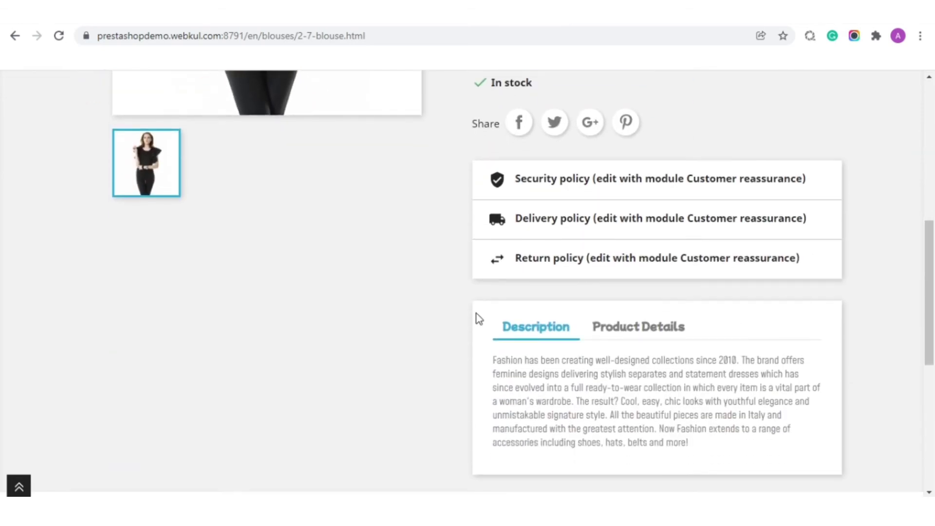
left_click(628, 332)
left_click(512, 334)
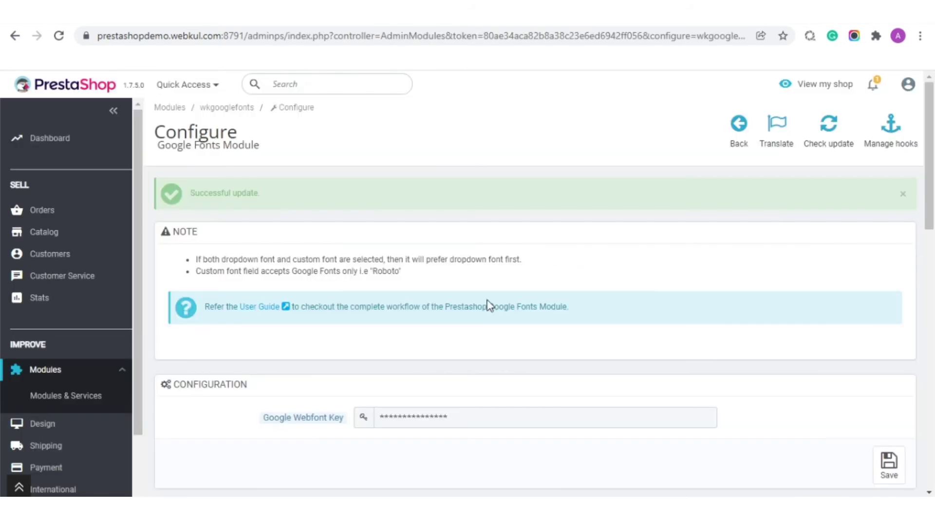
Step: In the back office settings, switch off the whole back office font and review the page title, label tag, menu and button font options
scroll(488, 336, "down", 15)
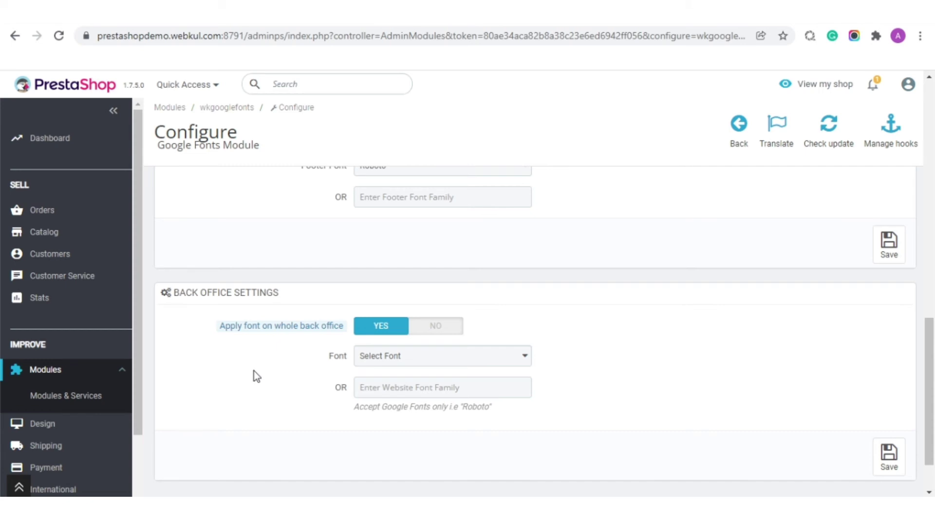
mouse_move(308, 333)
left_click(412, 333)
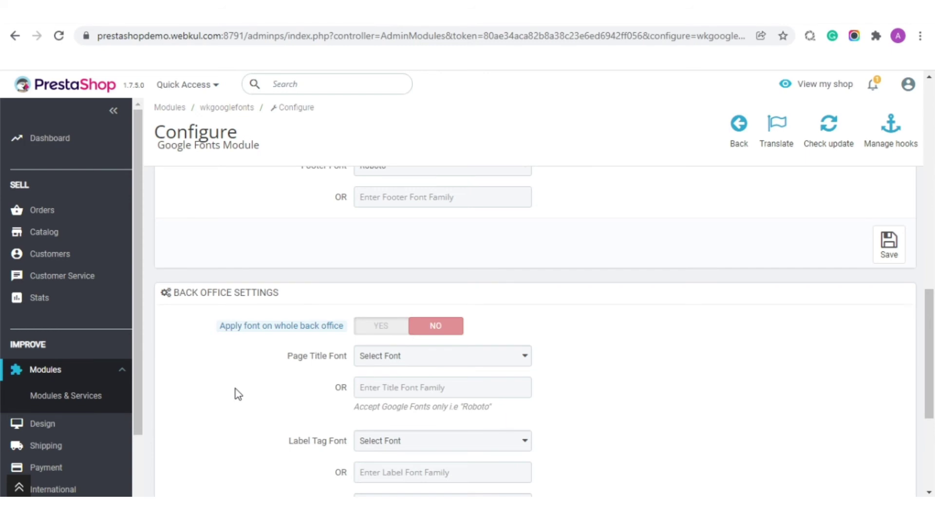
scroll(236, 393, "down", 1)
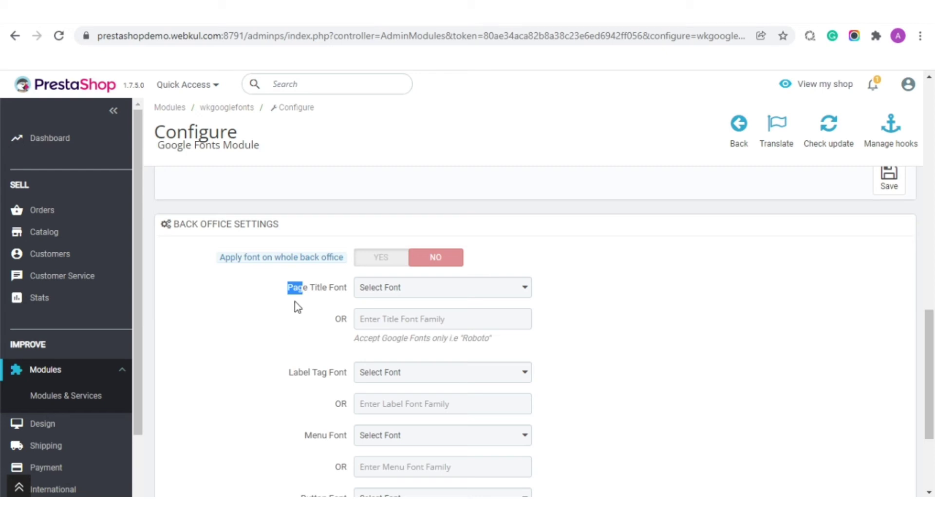
left_click_drag(289, 373, 296, 374)
scroll(309, 375, "down", 1)
scroll(309, 375, "down", 2)
left_click_drag(305, 298, 333, 305)
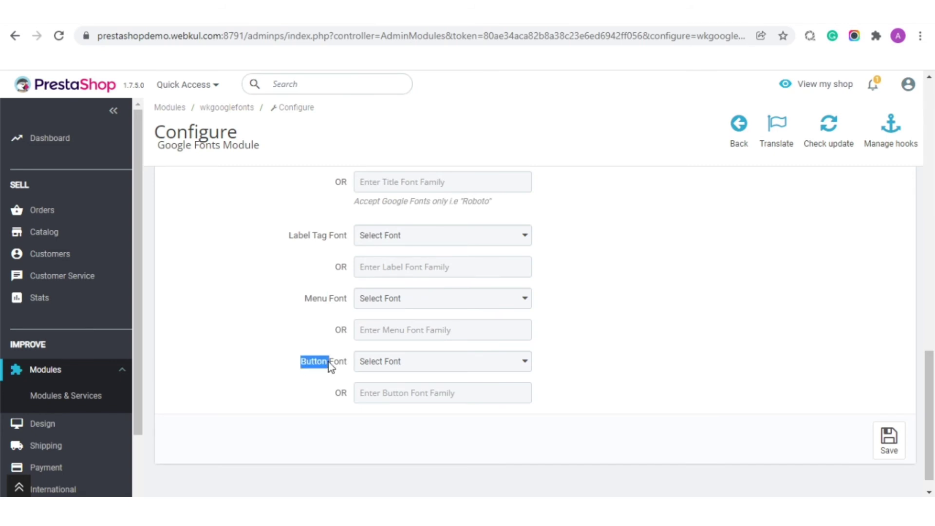
scroll(480, 361, "up", 4)
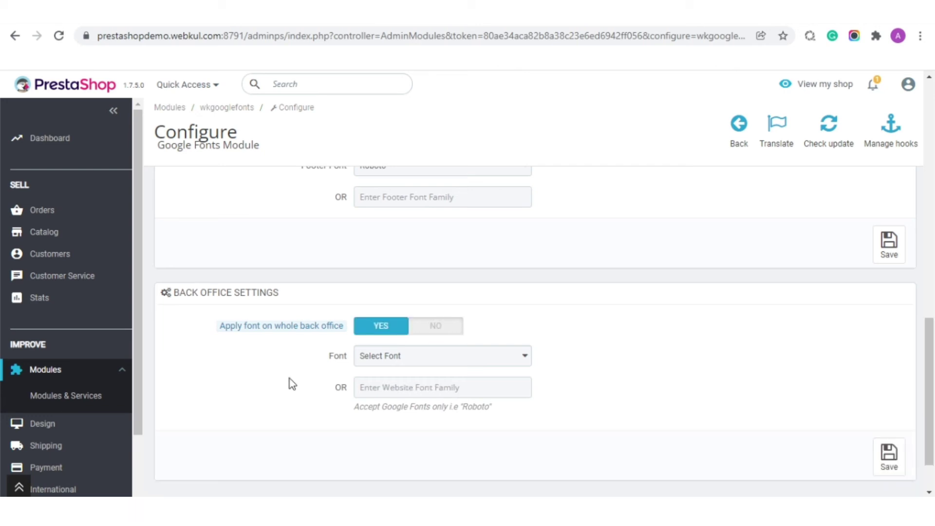
Step: Apply the Aclonica font to the whole back office and save the back office settings
left_click(422, 385)
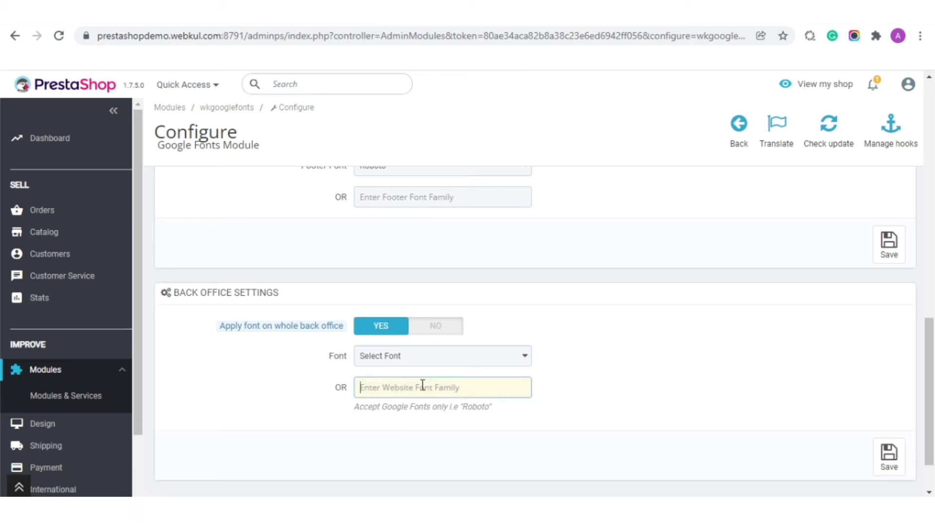
left_click(434, 328)
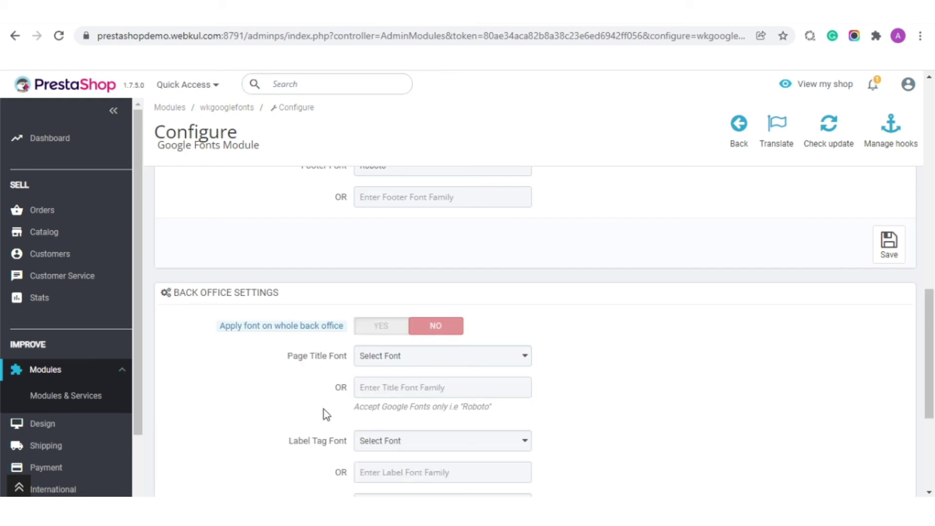
scroll(422, 304, "down", 3)
left_click(454, 250)
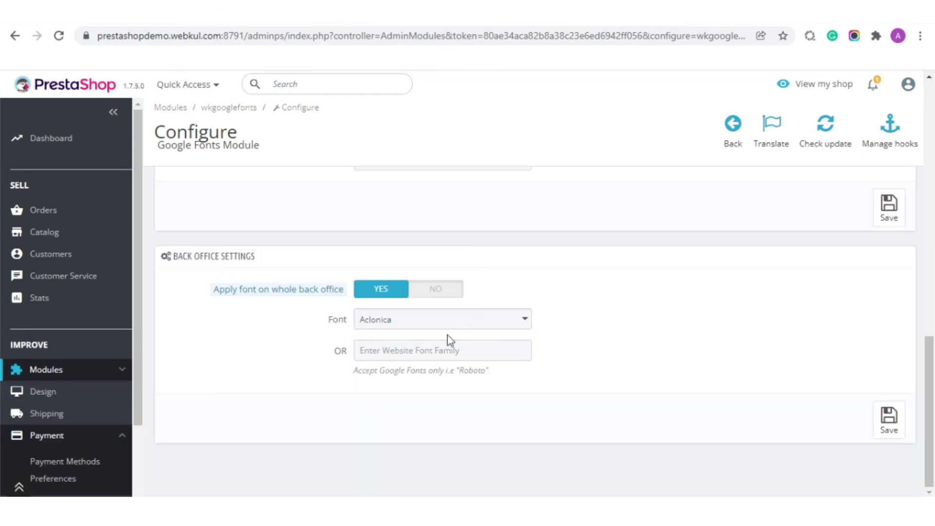
left_click(889, 419)
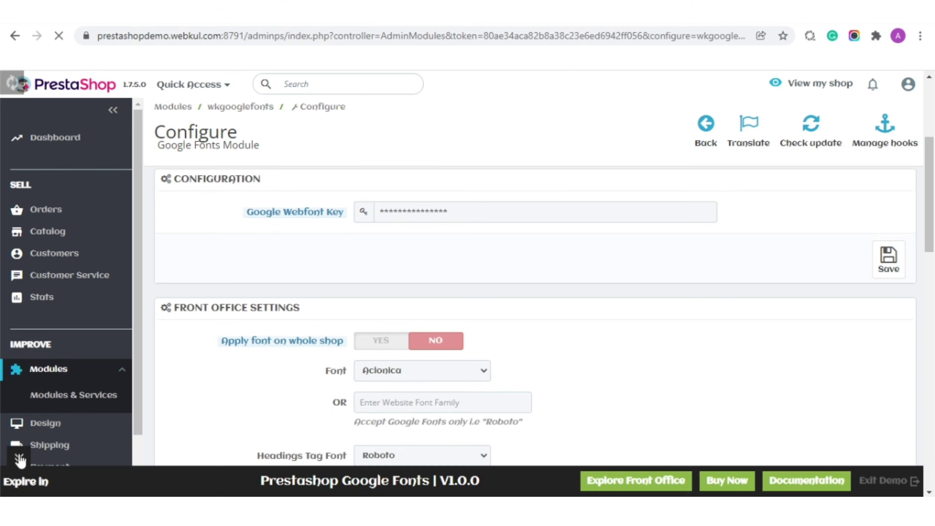
Step: Turn off applying one font to the whole back office and set the page title font to Mochiy Pop P One
left_click(19, 460)
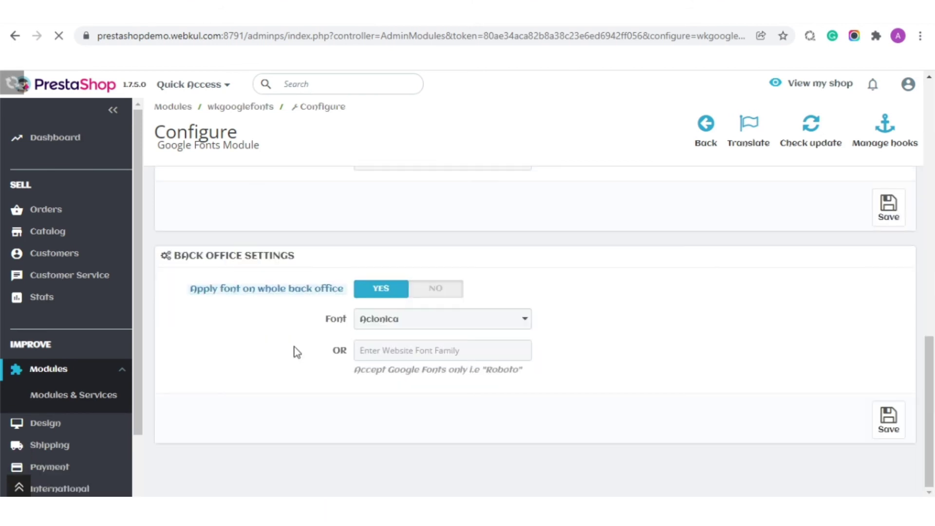
left_click(443, 293)
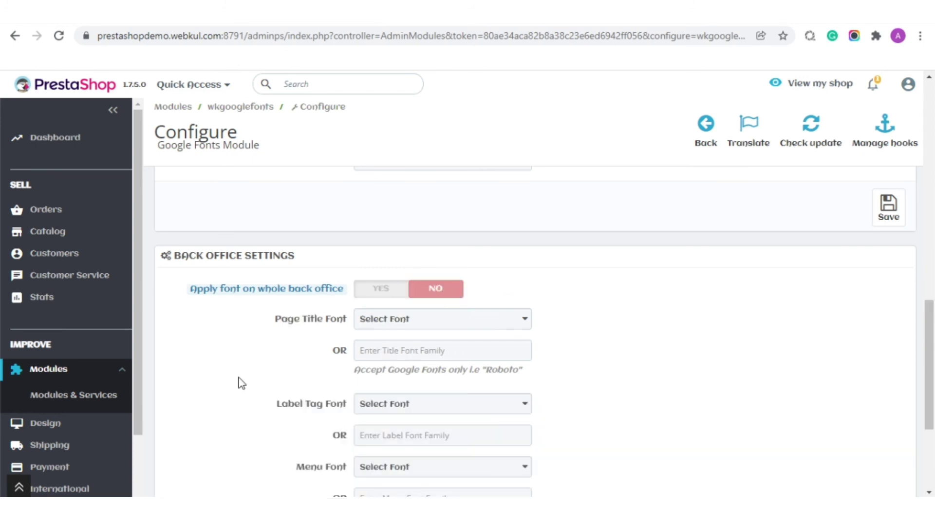
scroll(242, 383, "down", 1)
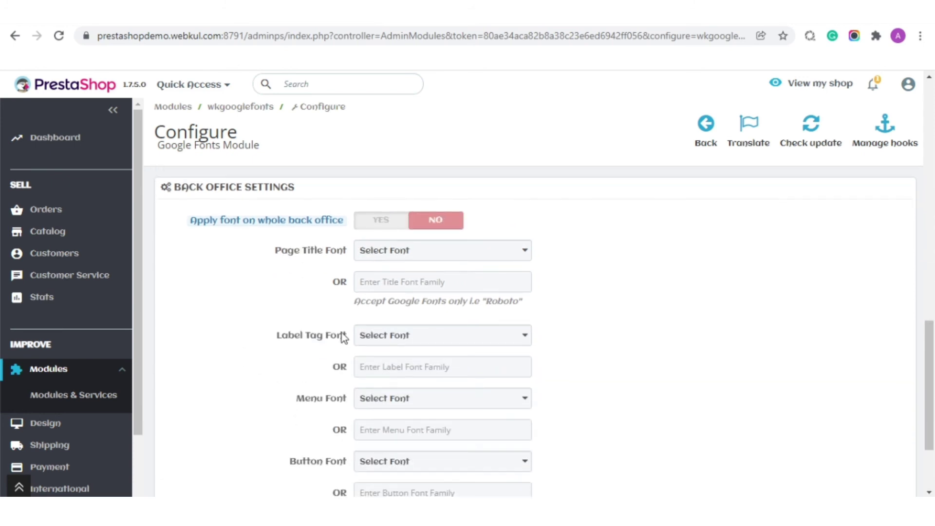
left_click(461, 262)
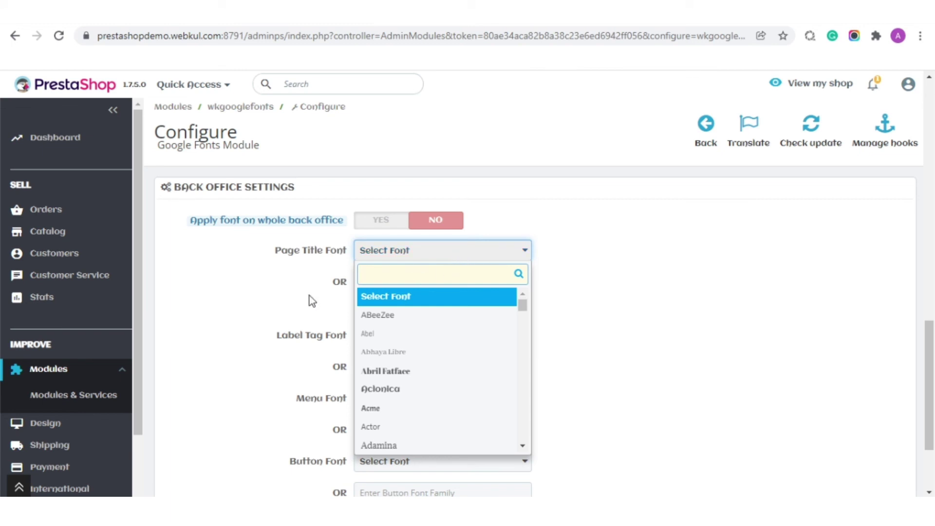
type("mochiy")
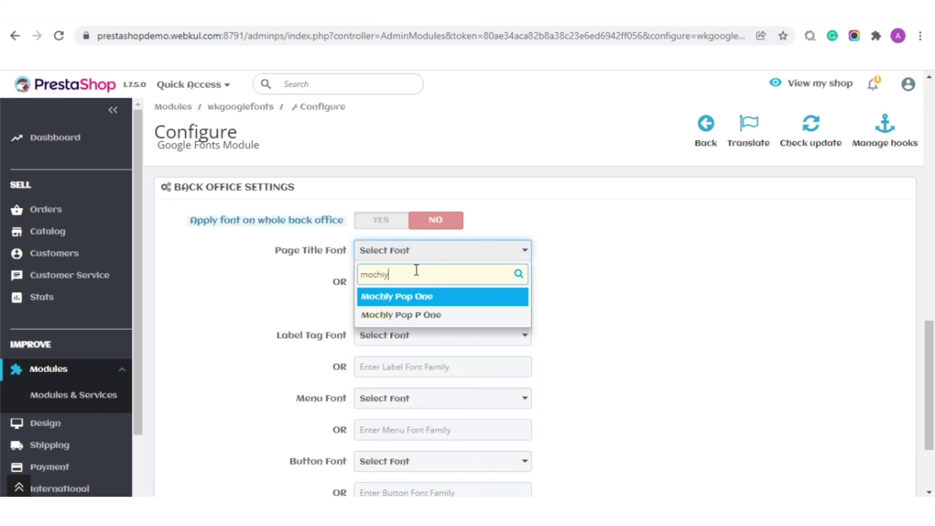
left_click(427, 315)
left_click(729, 378)
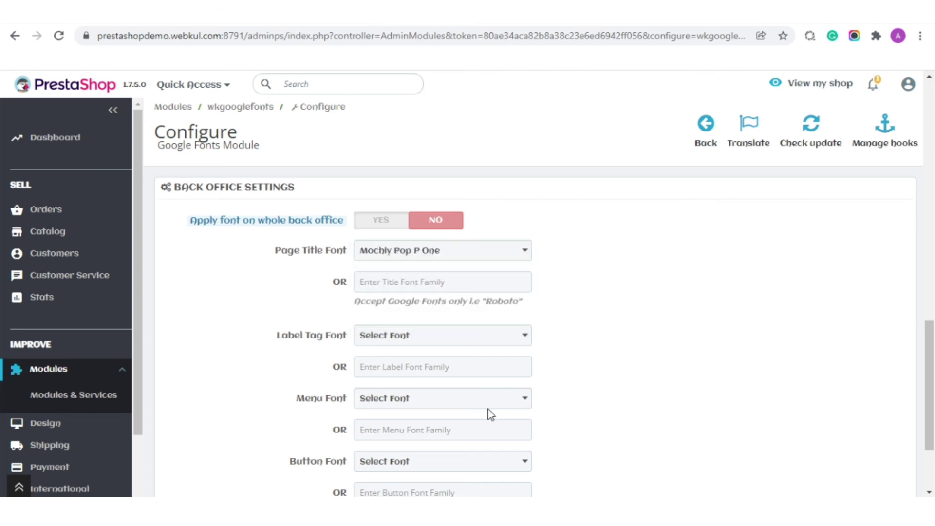
Step: Set the back office label tag font to Ubuntu
left_click(463, 341)
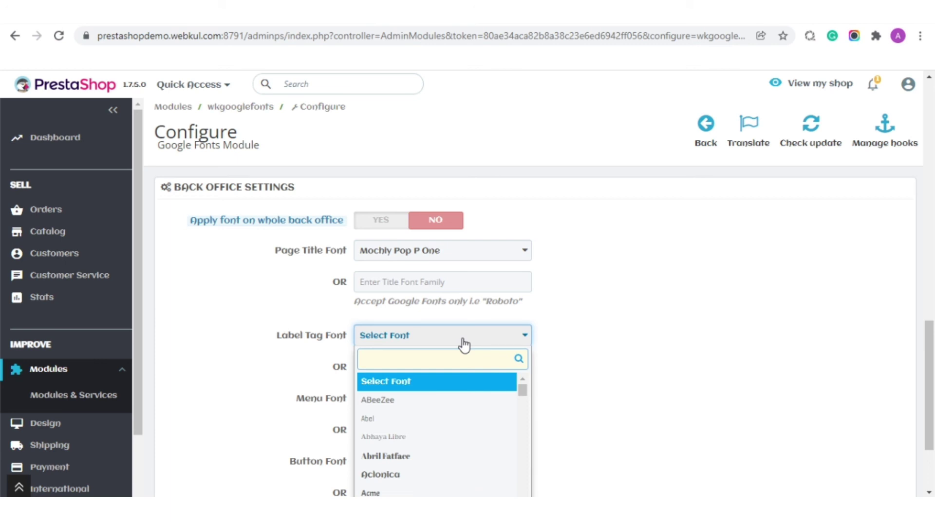
type("ubuntu")
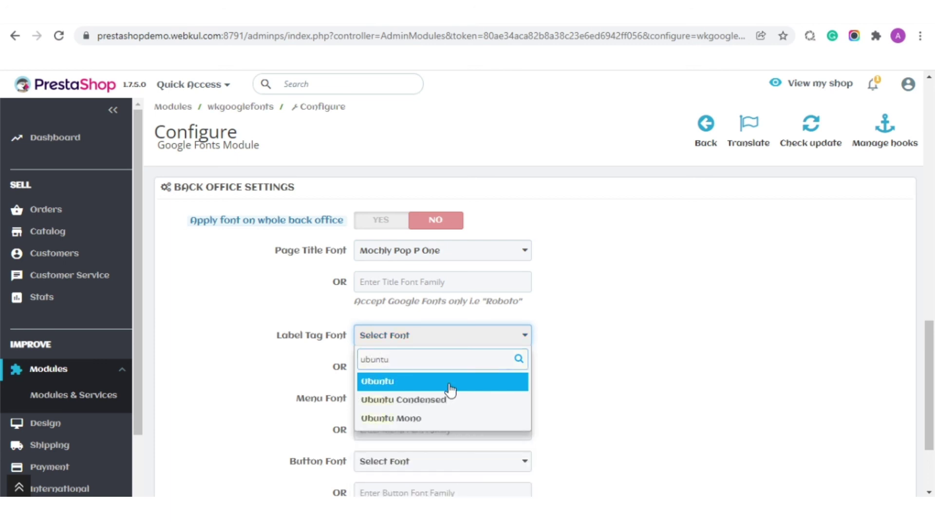
left_click(448, 385)
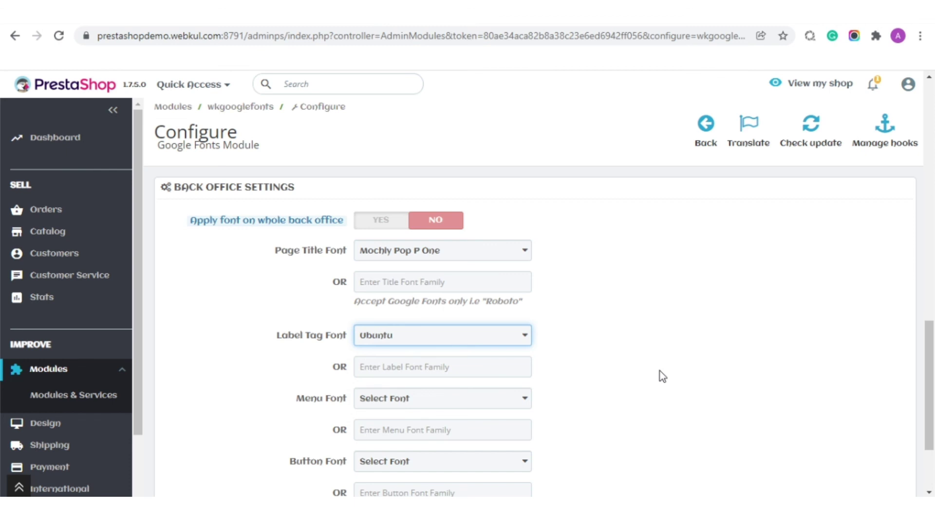
scroll(660, 370, "down", 2)
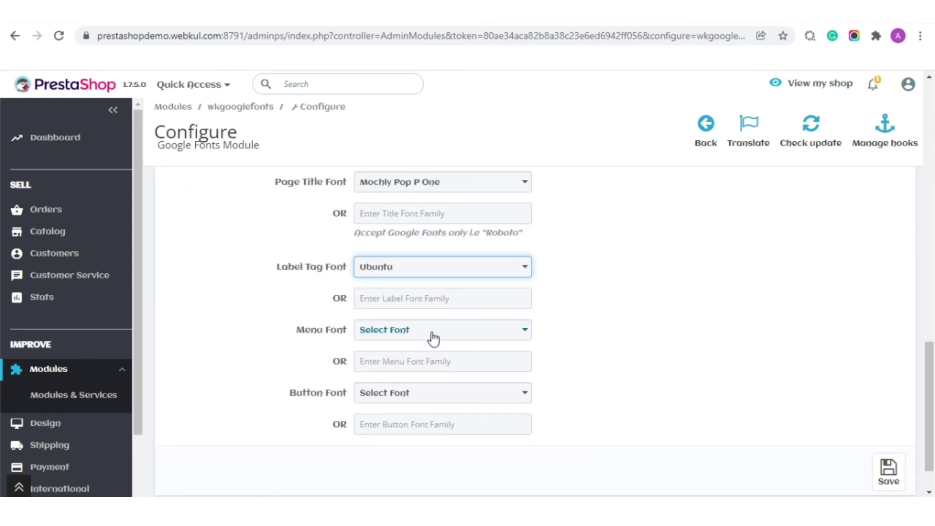
Step: Set the back office menu font to Roboto
left_click(433, 339)
type("roboto")
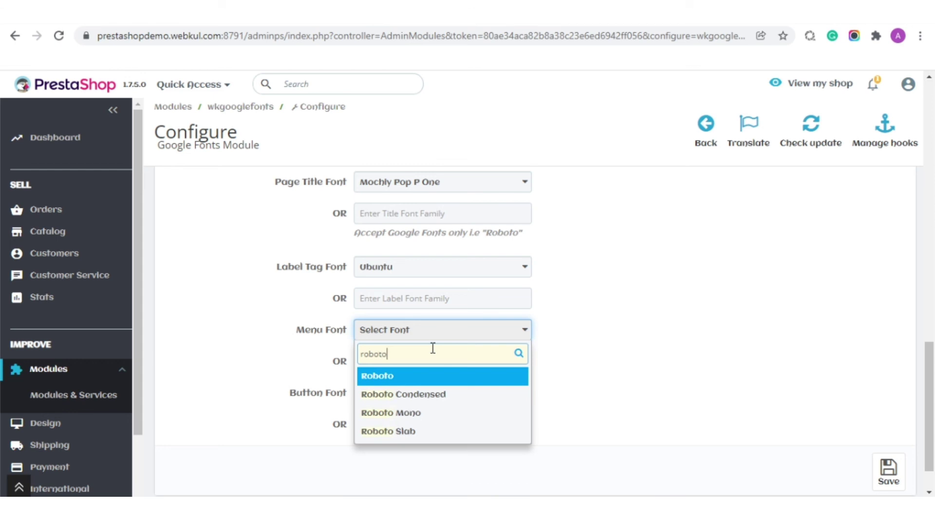
left_click(445, 378)
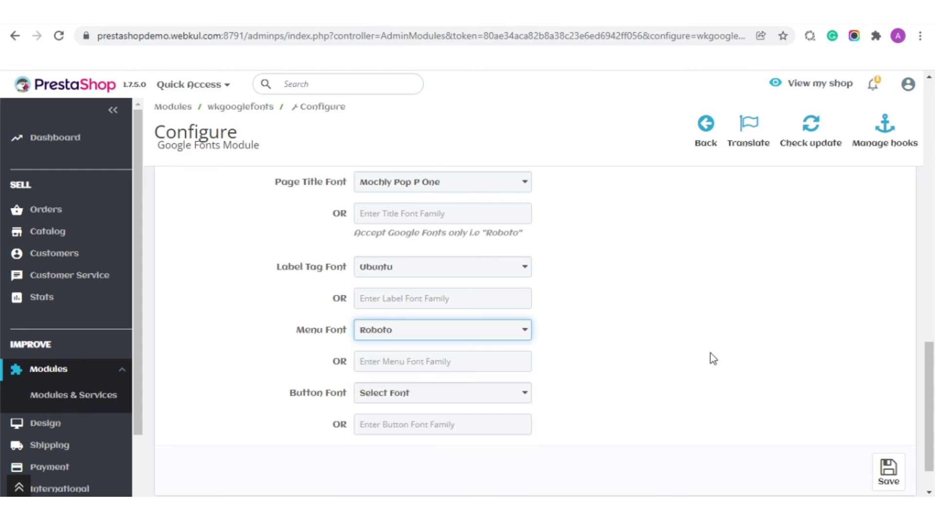
Step: Set the back office button font to Poppins and save the back office settings
left_click(448, 397)
type("poppi")
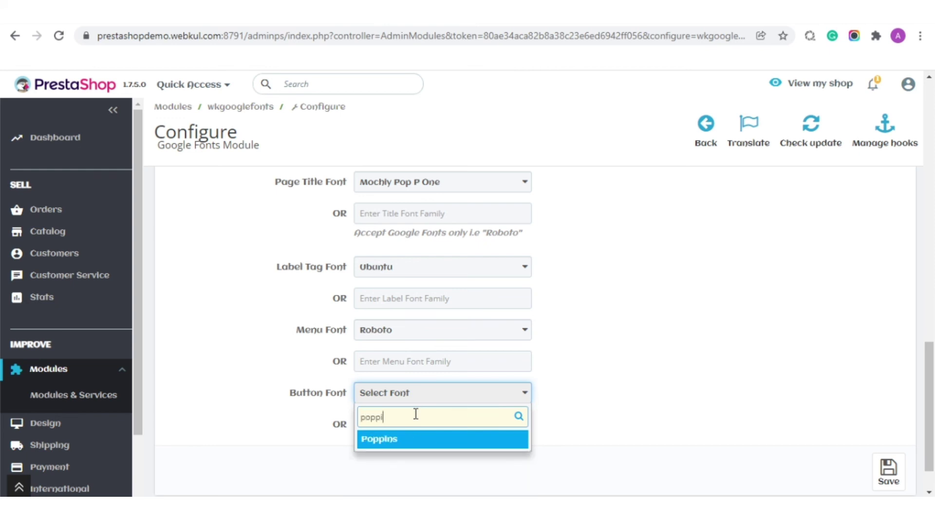
left_click(424, 443)
left_click(888, 470)
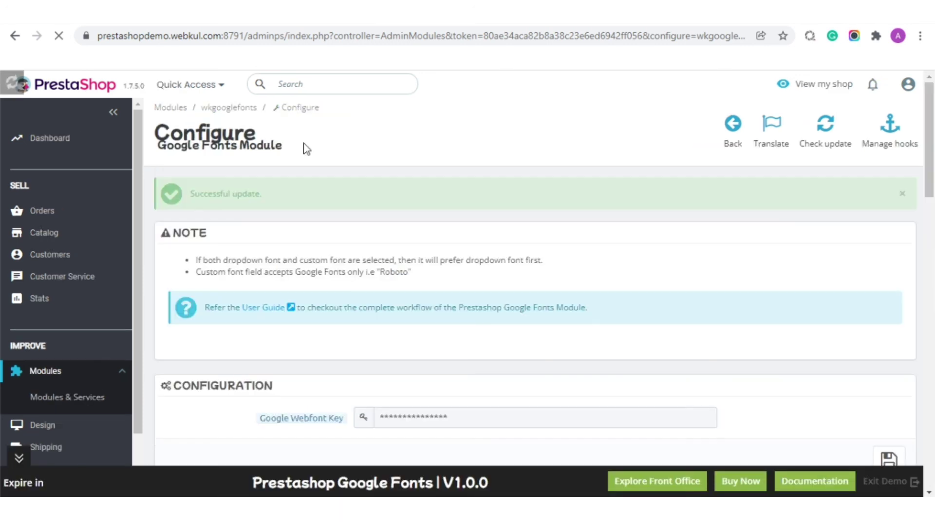
Step: Examine how the saved fonts look on the back office page title, side menu and setting labels
left_click_drag(155, 127, 207, 151)
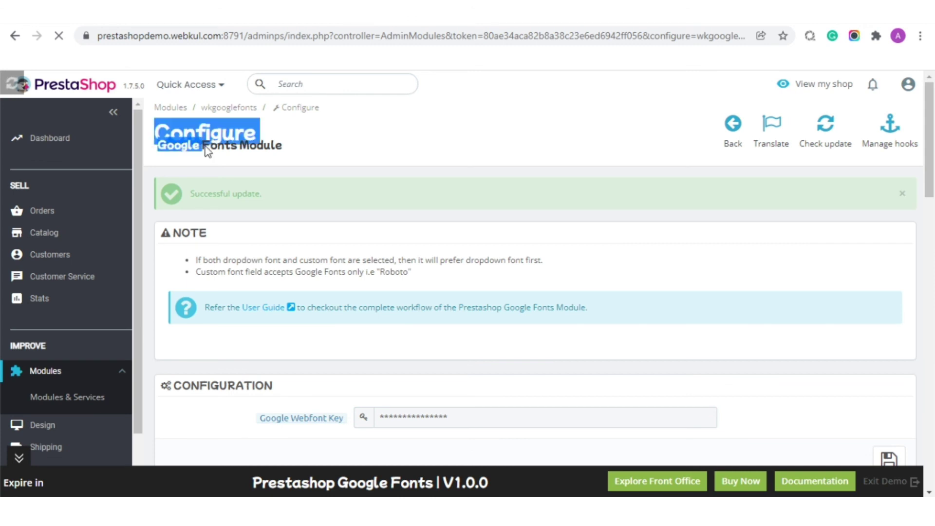
left_click(321, 149)
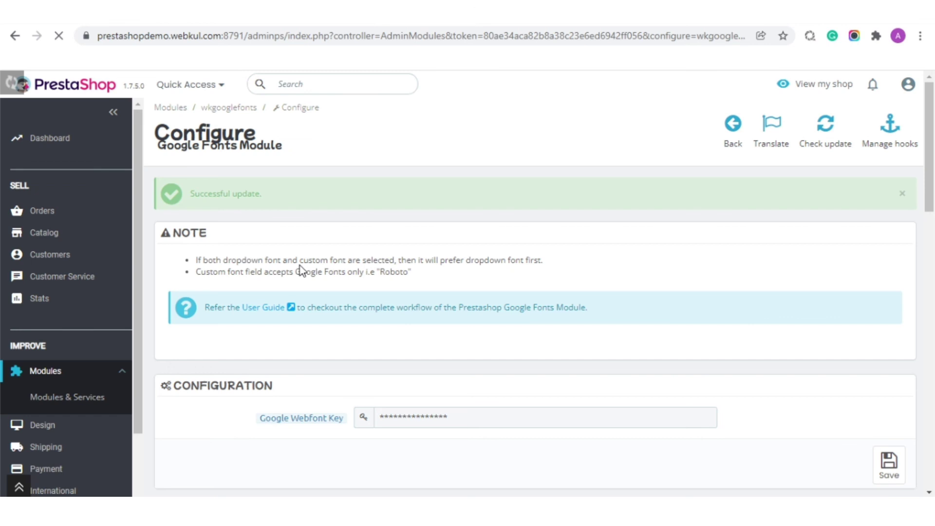
scroll(300, 265, "down", 3)
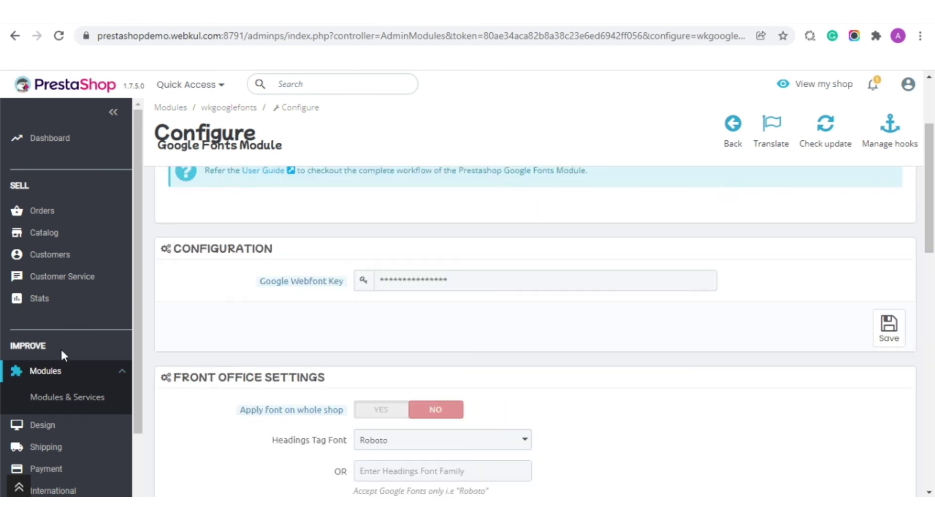
scroll(60, 360, "down", 2)
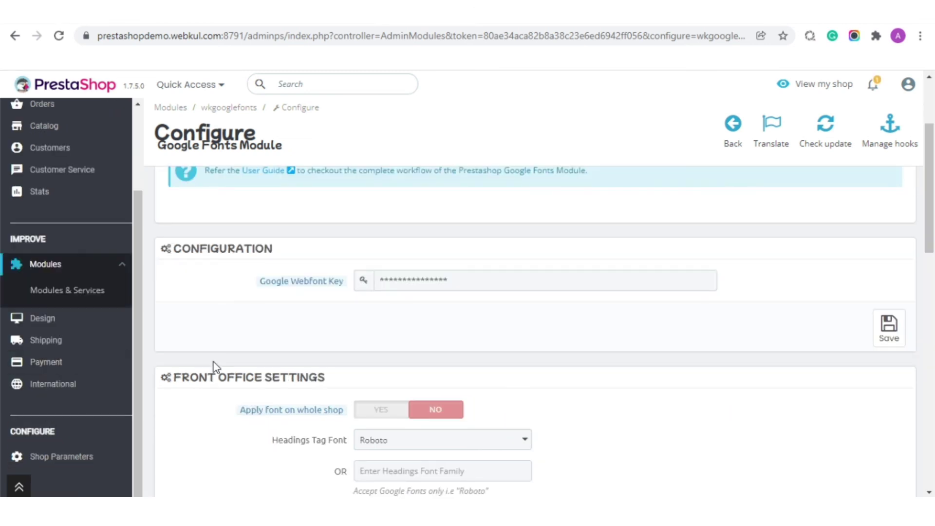
scroll(214, 368, "down", 2)
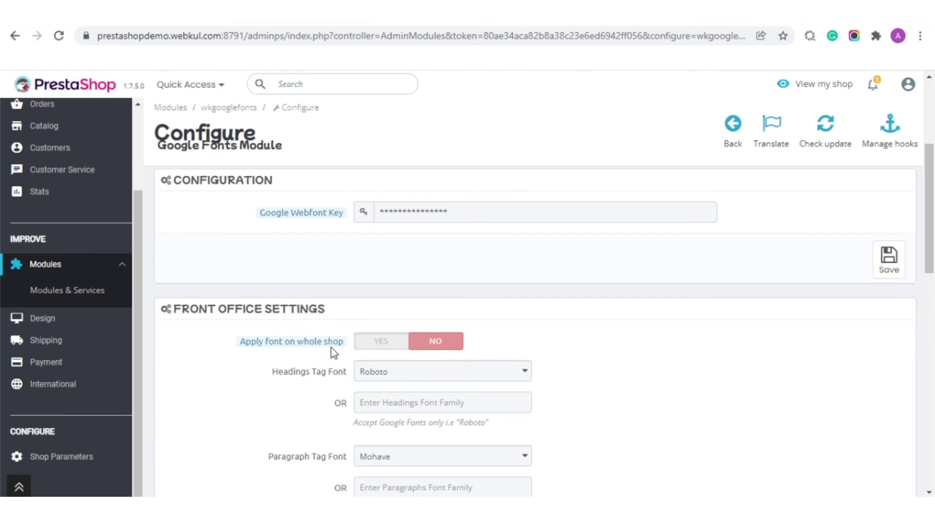
left_click_drag(341, 347, 215, 350)
left_click(244, 375)
scroll(244, 375, "down", 7)
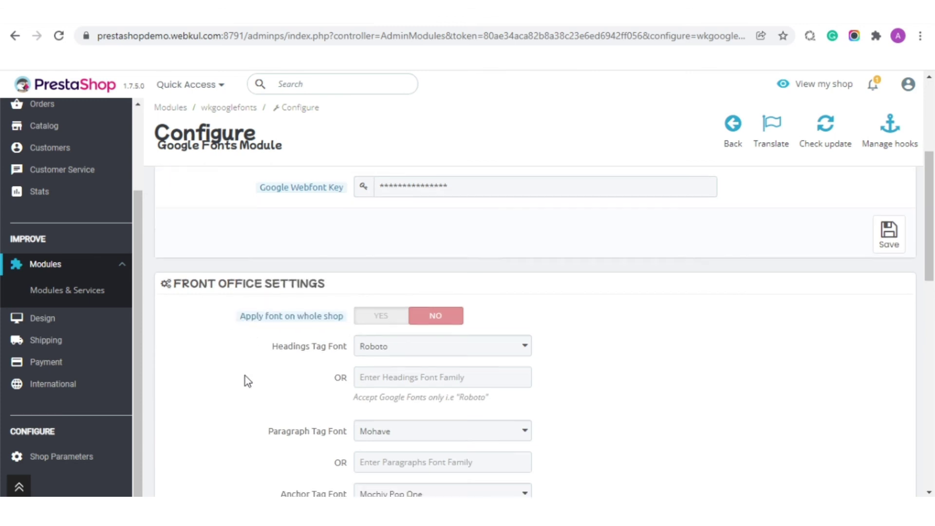